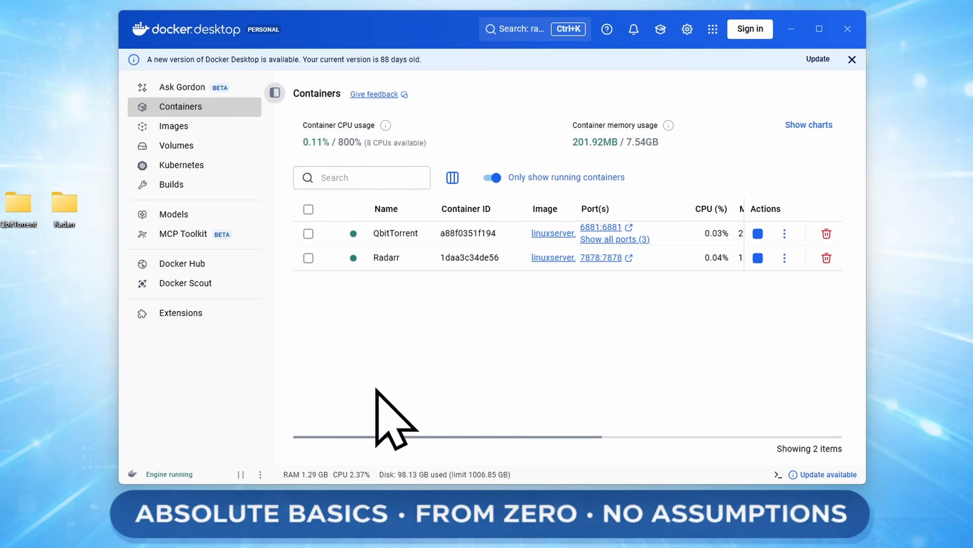
Step: Find the linuxserver/prowlarr image by searching for "prowlarr" and start a new container from its latest tag
click(517, 29)
text(pro)
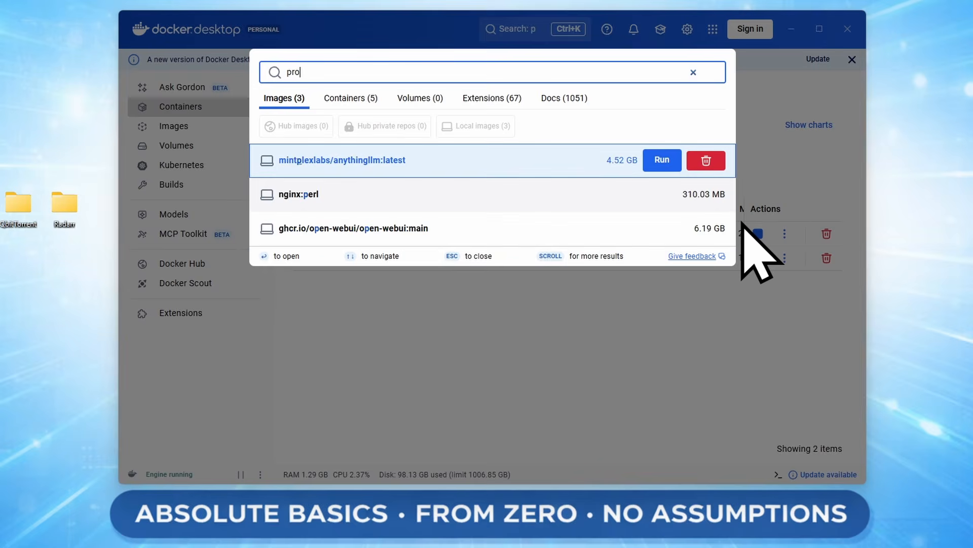
text(wlarr)
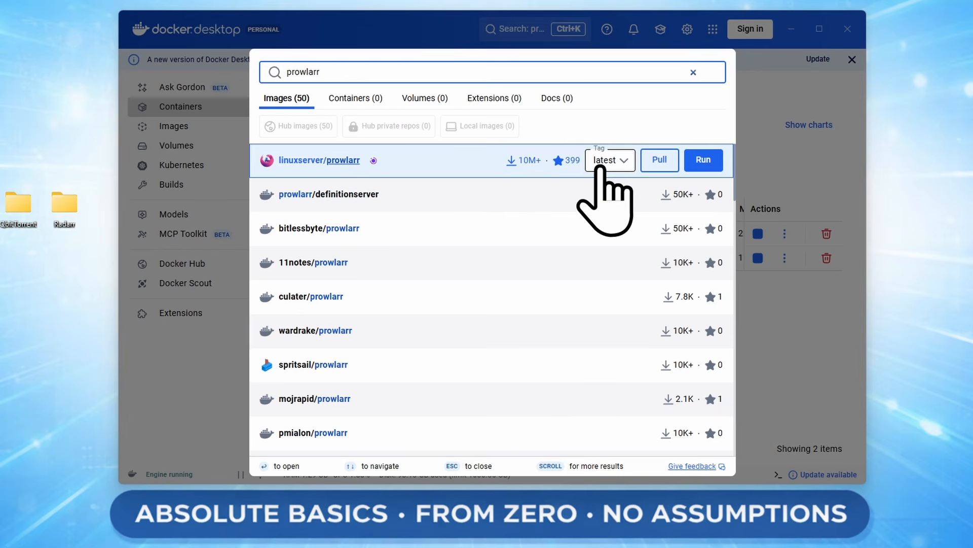
click(705, 161)
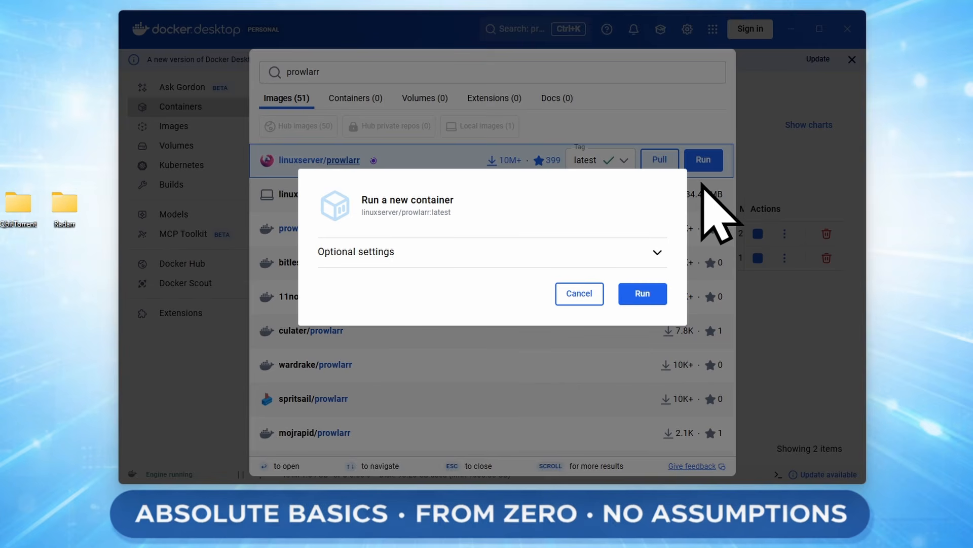
Step: In the optional settings, name the container Prowlarr and set its host port to 9696
click(497, 253)
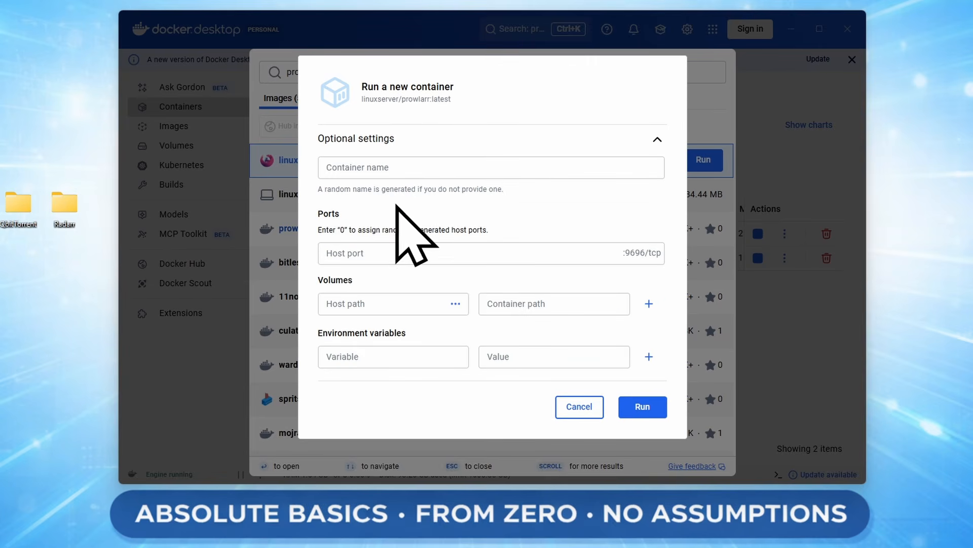
click(402, 168)
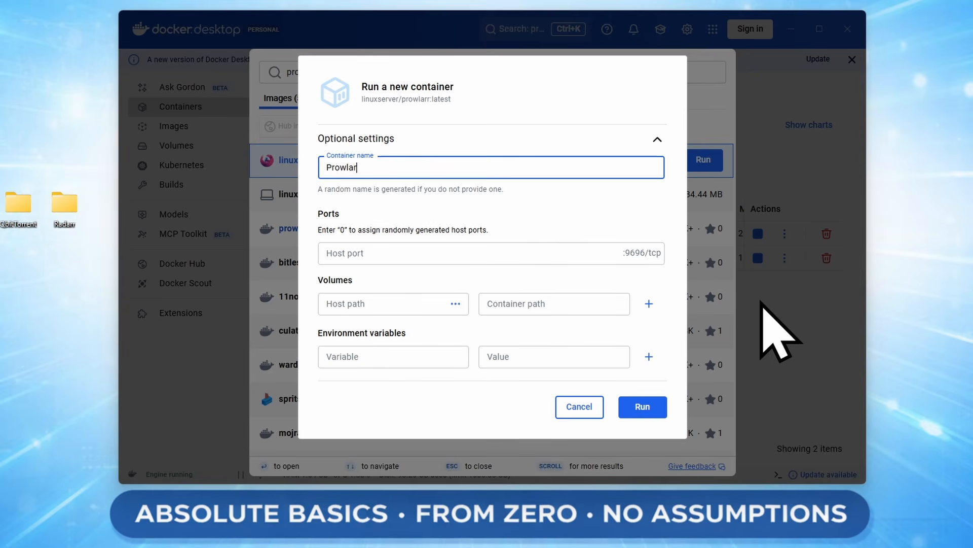
click(475, 253)
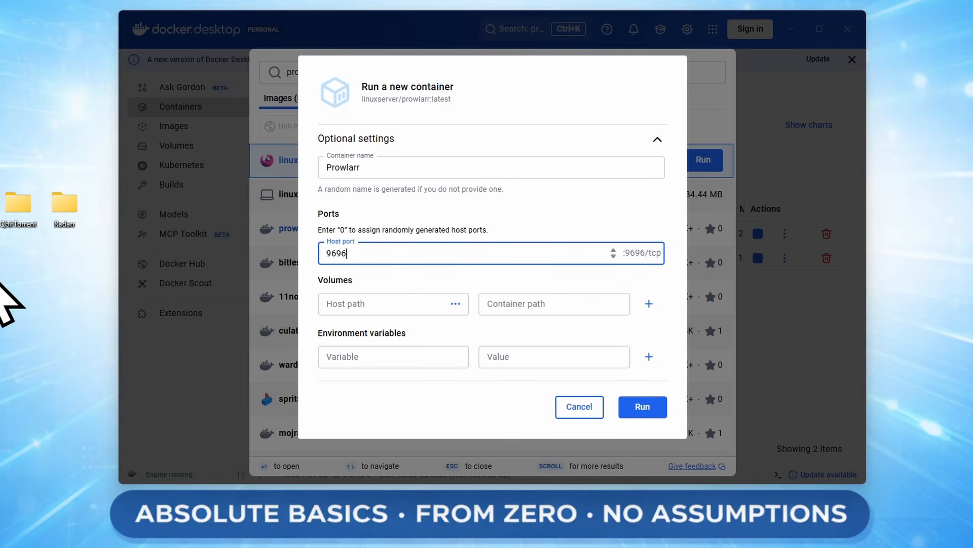
Step: Create a folder named Prowlarr on the desktop and place it beside the Radarr folder
right_click(46, 260)
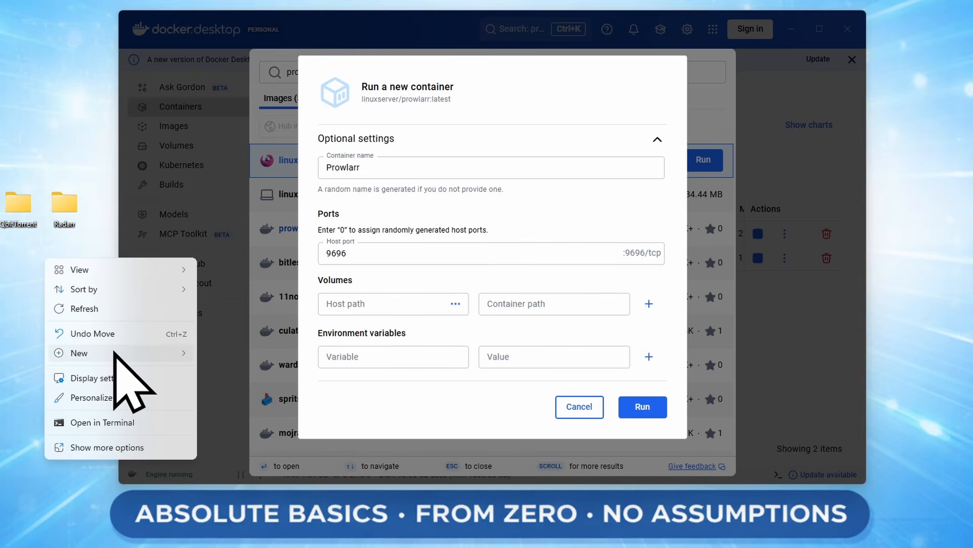
mouse_move(114, 352)
click(217, 351)
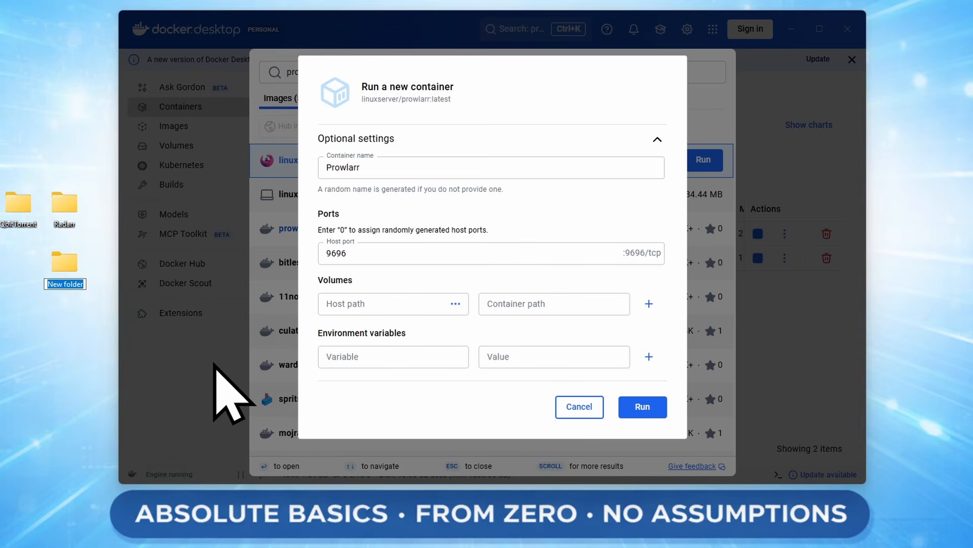
text(Prowlarr)
key(Return)
drag(63, 263, 93, 213)
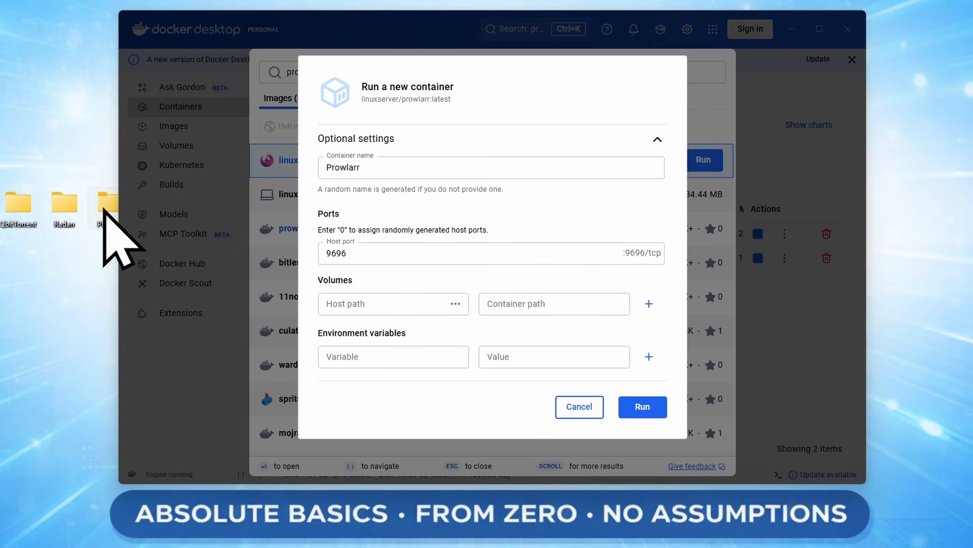
Step: Create a folder named Config inside the desktop's Prowlarr folder
double_click(104, 210)
right_click(386, 228)
click(227, 130)
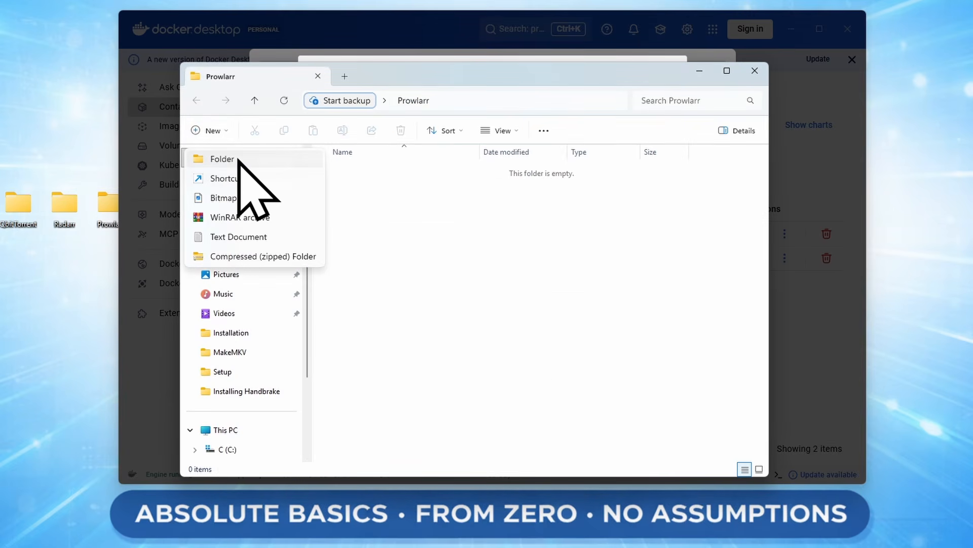
click(238, 158)
text(Conf)
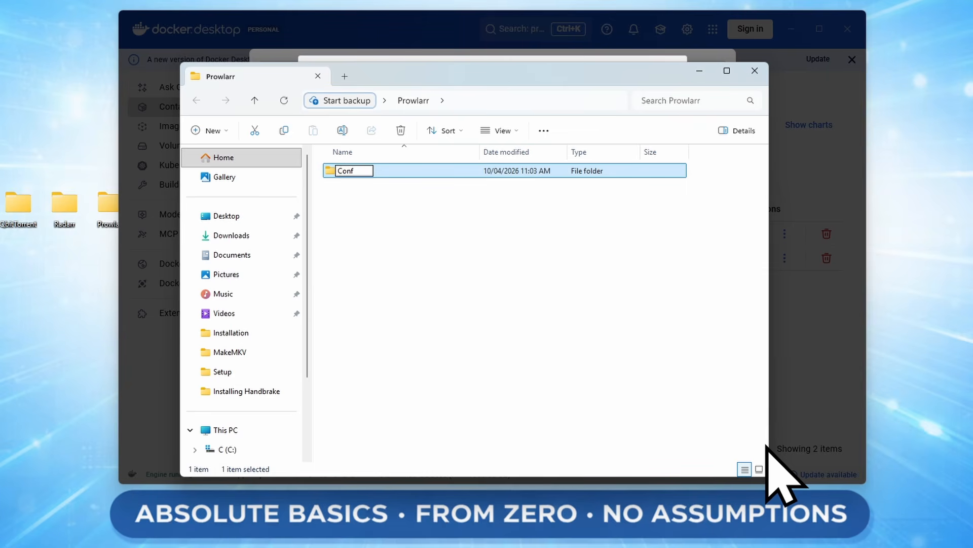
text(ig)
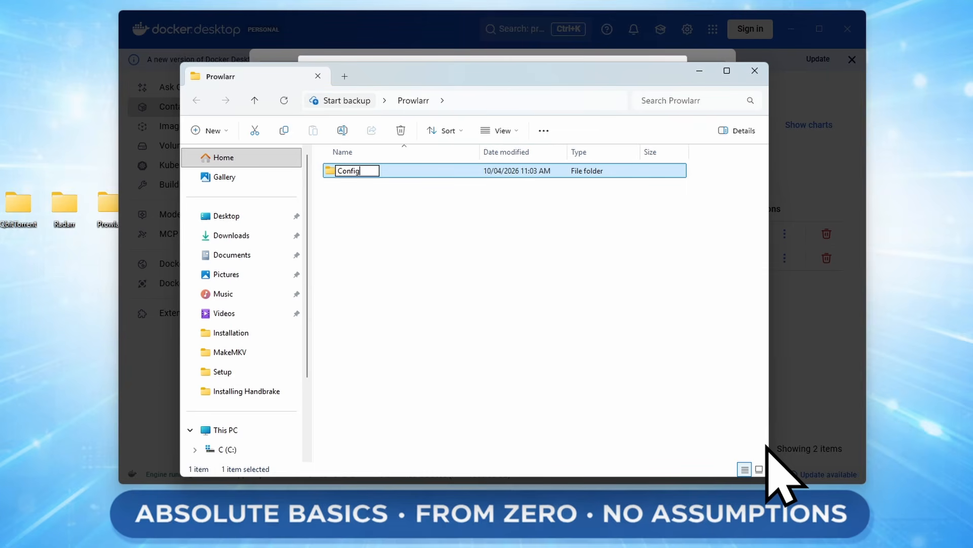
key(Return)
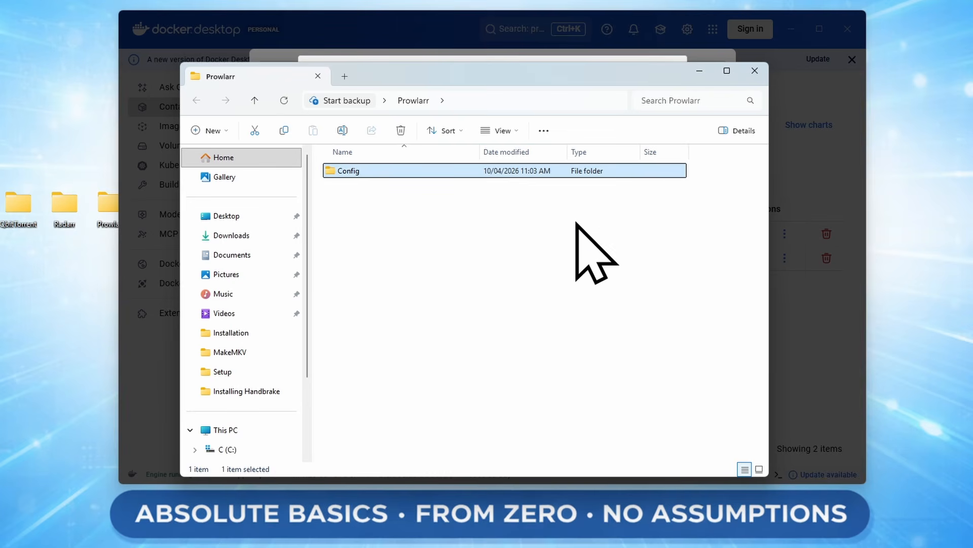
Step: Back in Docker Desktop, map the desktop's Prowlarr\Config folder to the container path /config and run the container
key(alt+Tab)
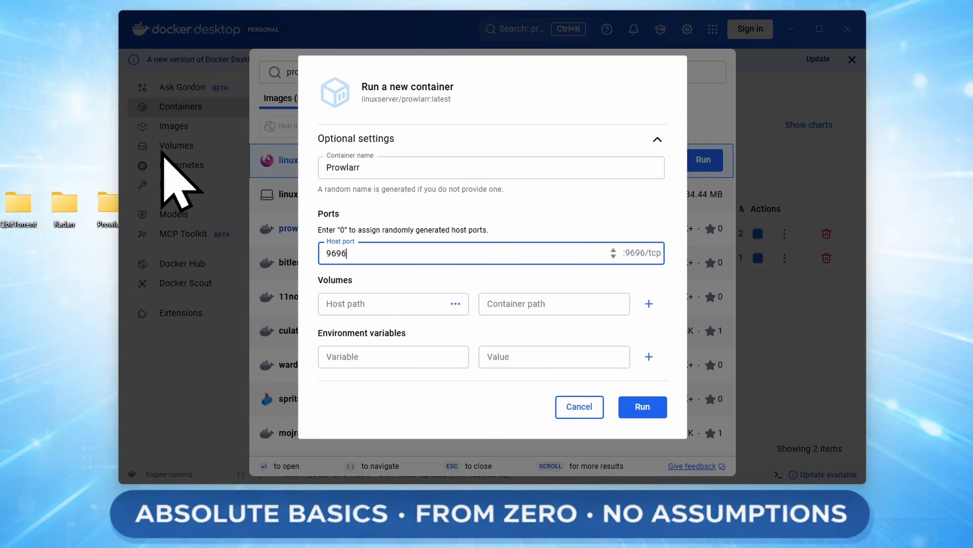
click(456, 304)
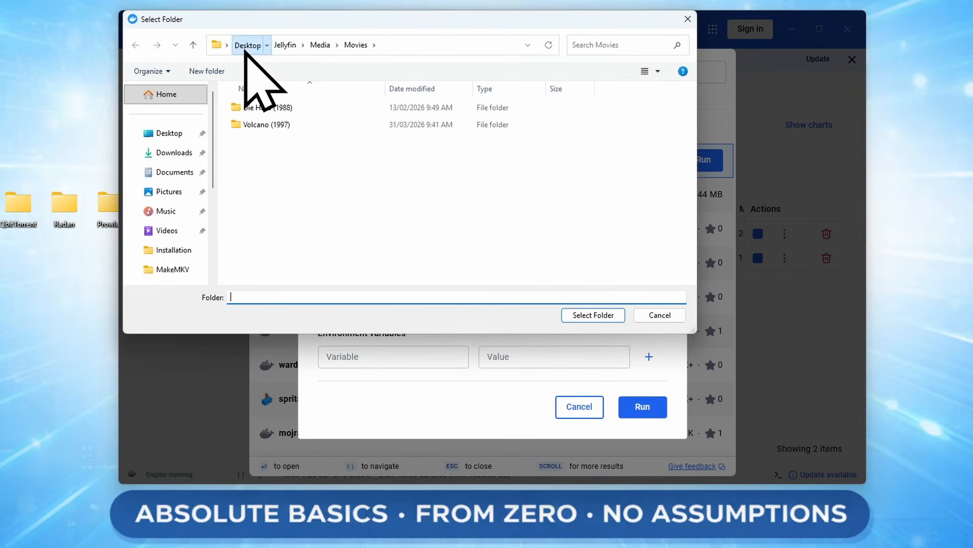
click(248, 45)
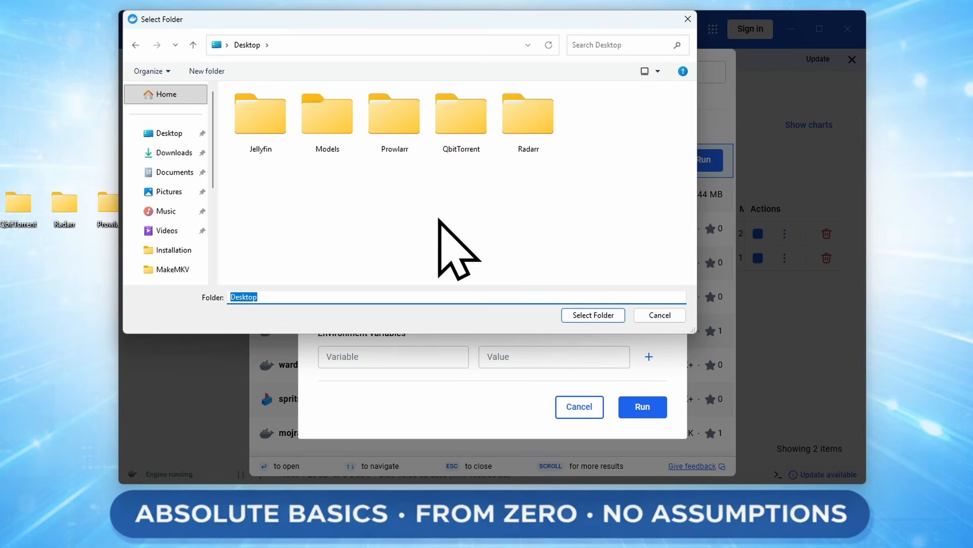
click(398, 119)
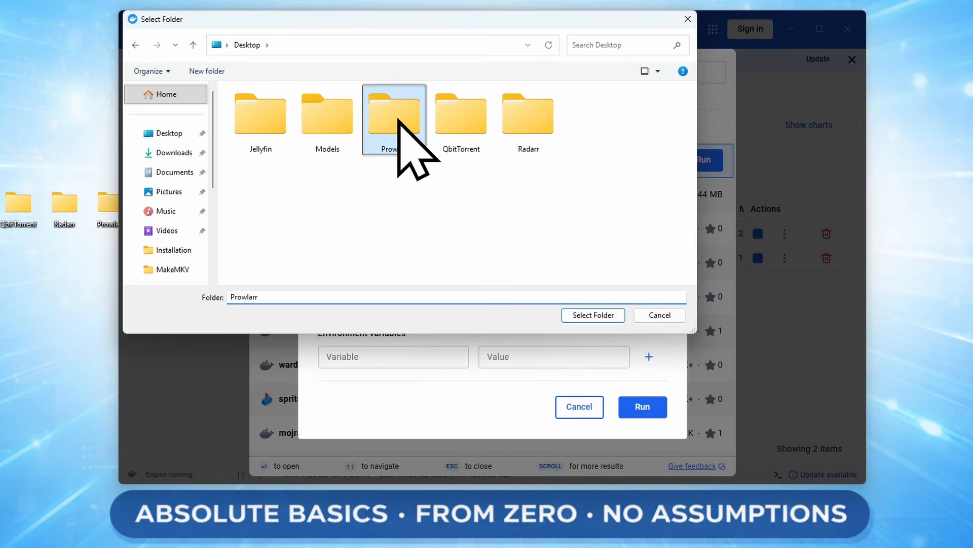
double_click(398, 120)
click(262, 108)
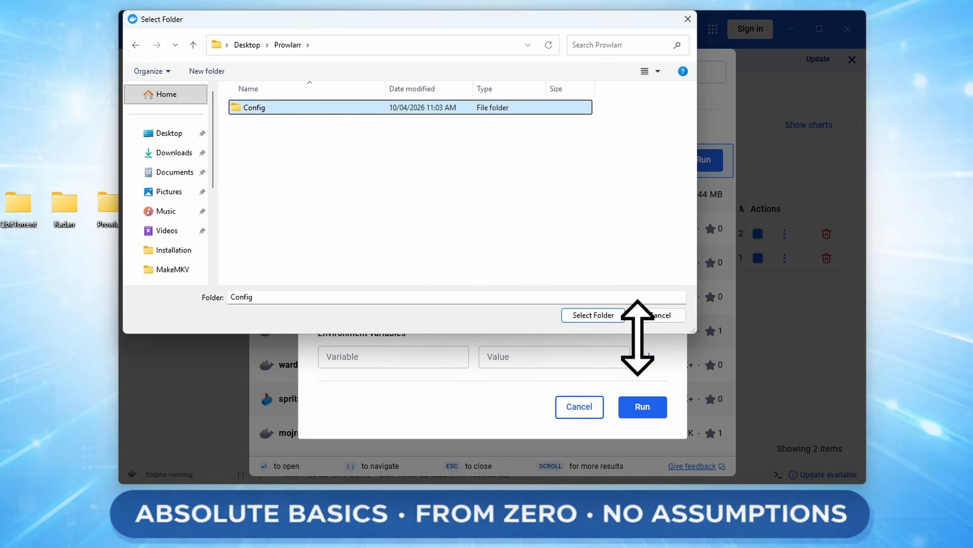
click(592, 315)
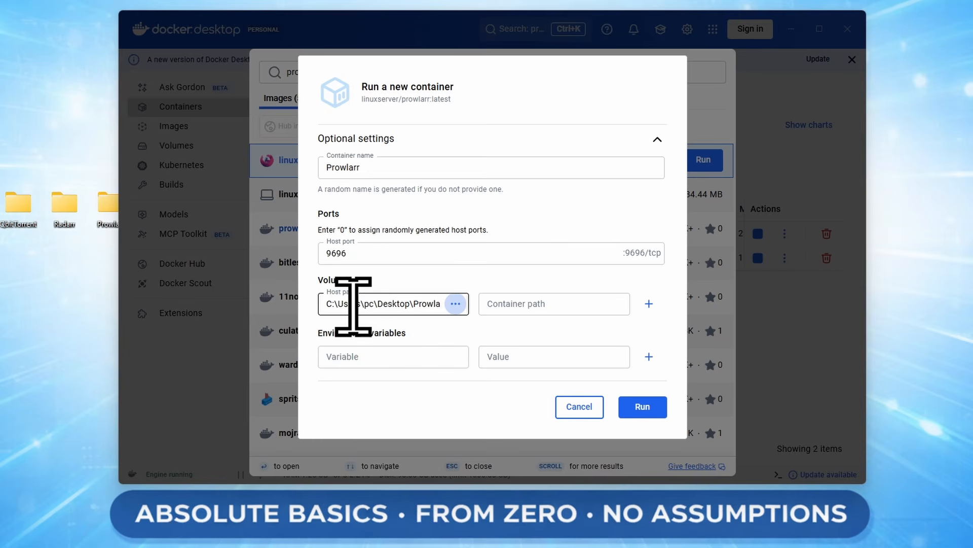
click(511, 309)
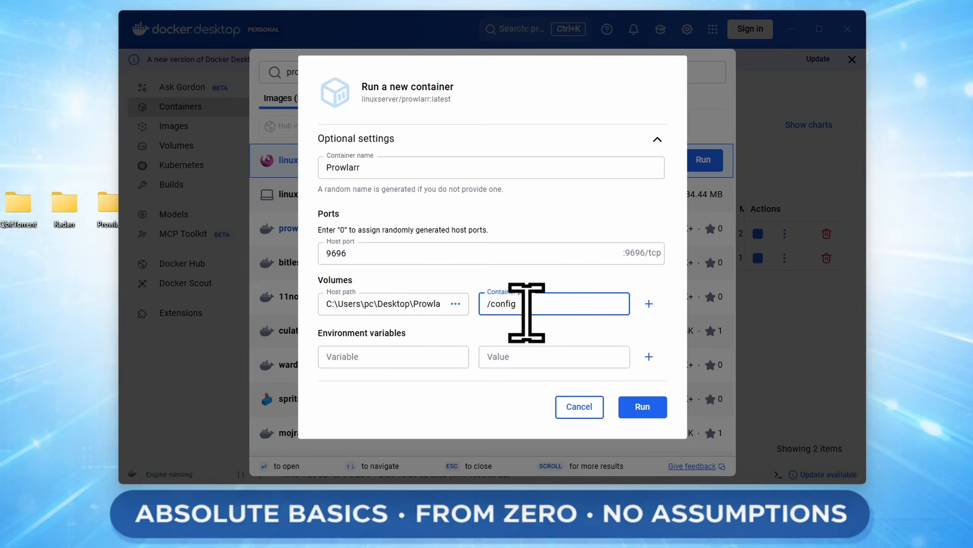
click(651, 407)
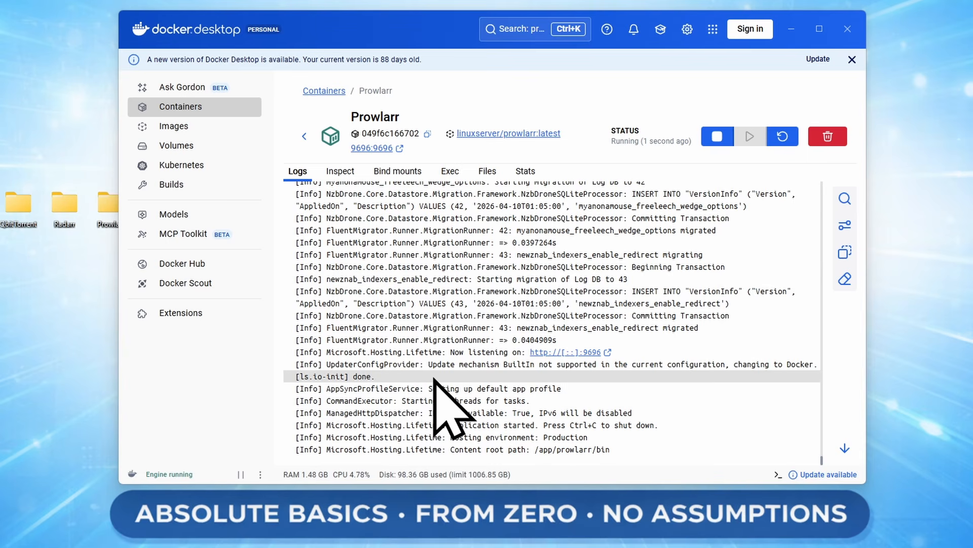
Step: Open the Prowlarr container's web interface on port 9696 and set the authentication method to Forms (Login Page)
click(355, 151)
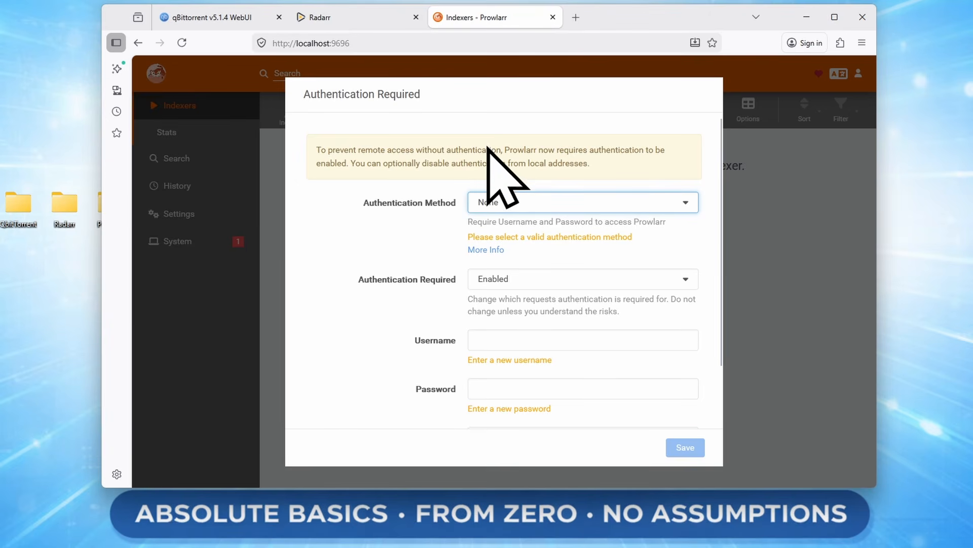
click(506, 202)
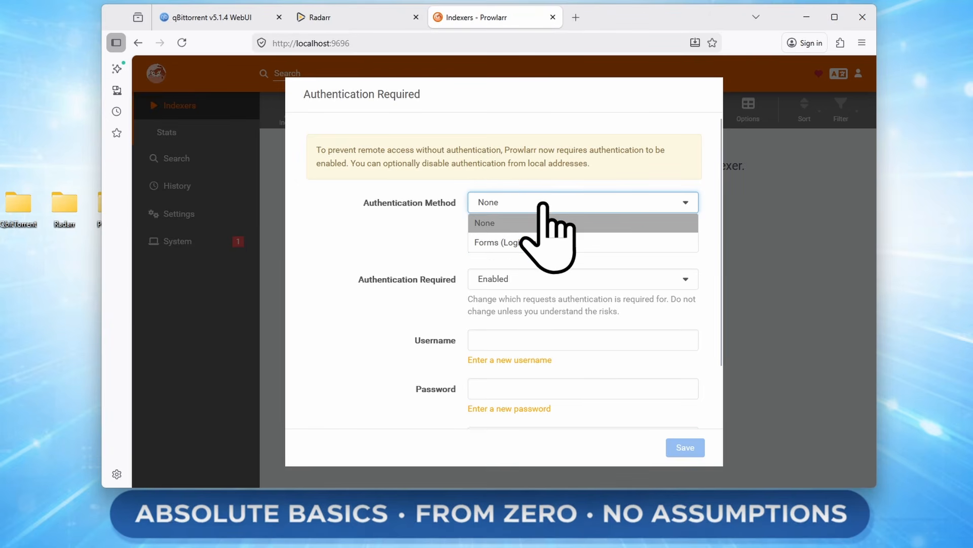
click(532, 244)
scroll(385, 334, down, 1)
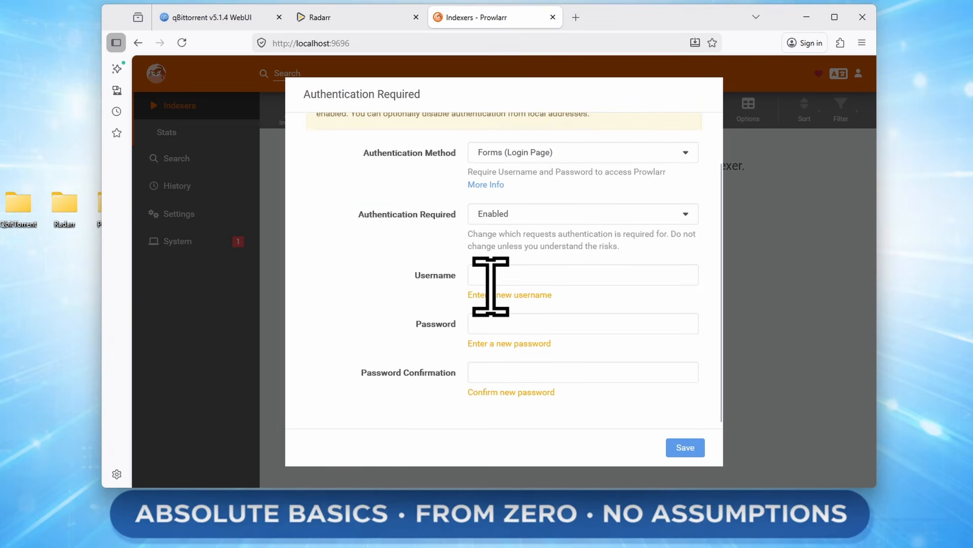
Step: Enter the username prowlarr, fill in the password and its confirmation, and save the authentication settings
click(491, 278)
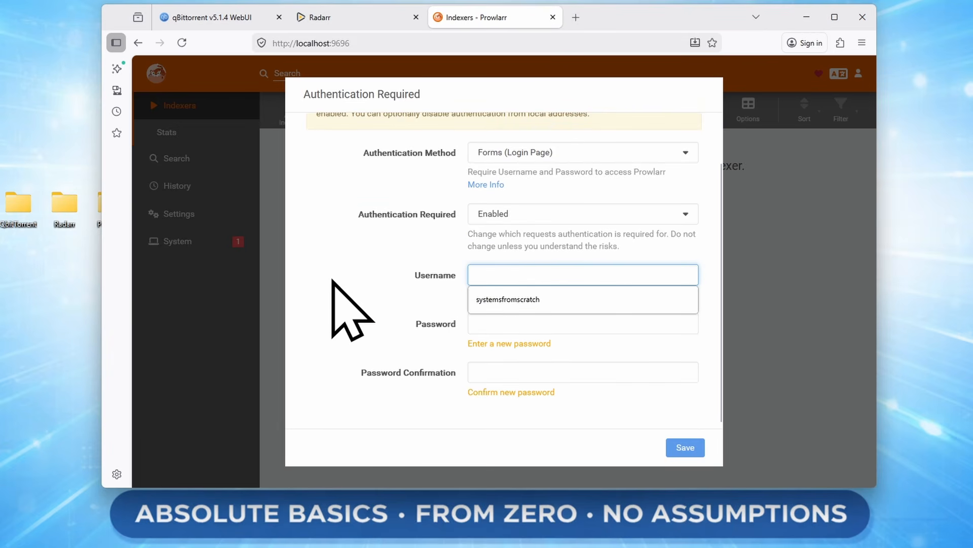
text(prowlarr)
key(Tab)
text(pas)
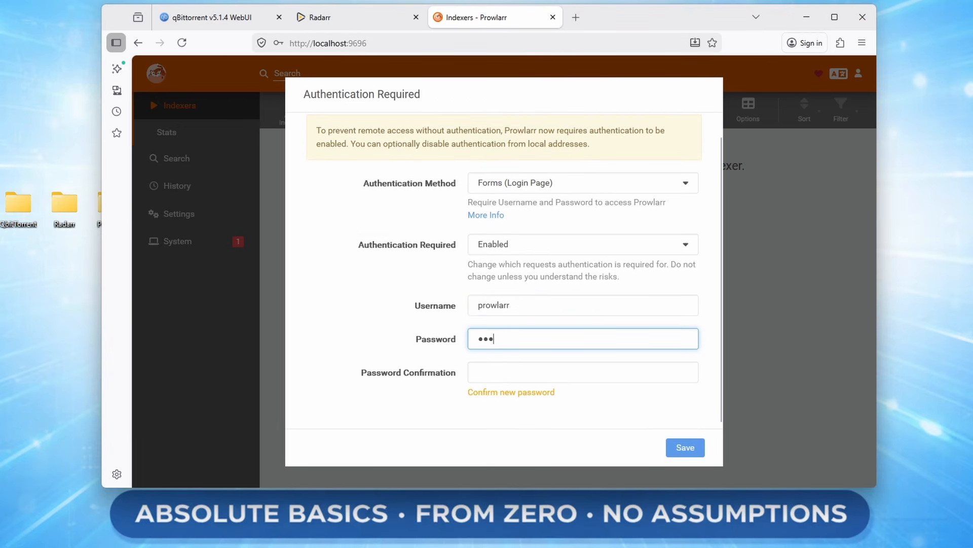
text(sword)
key(Tab)
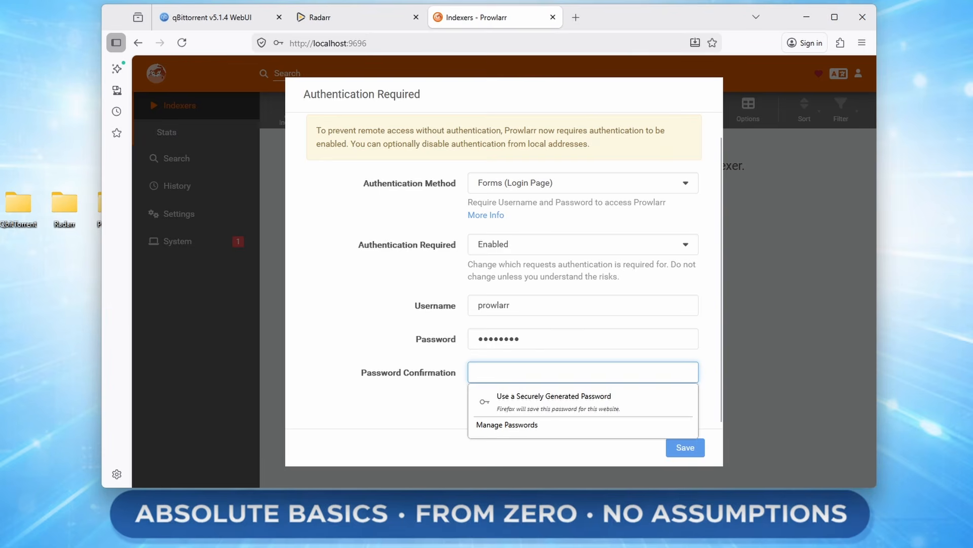
text(p)
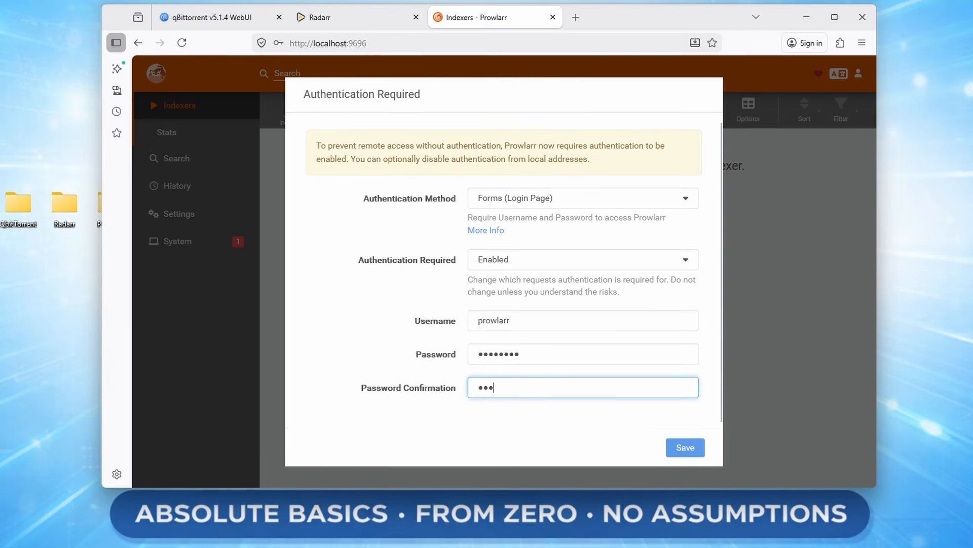
text(assword)
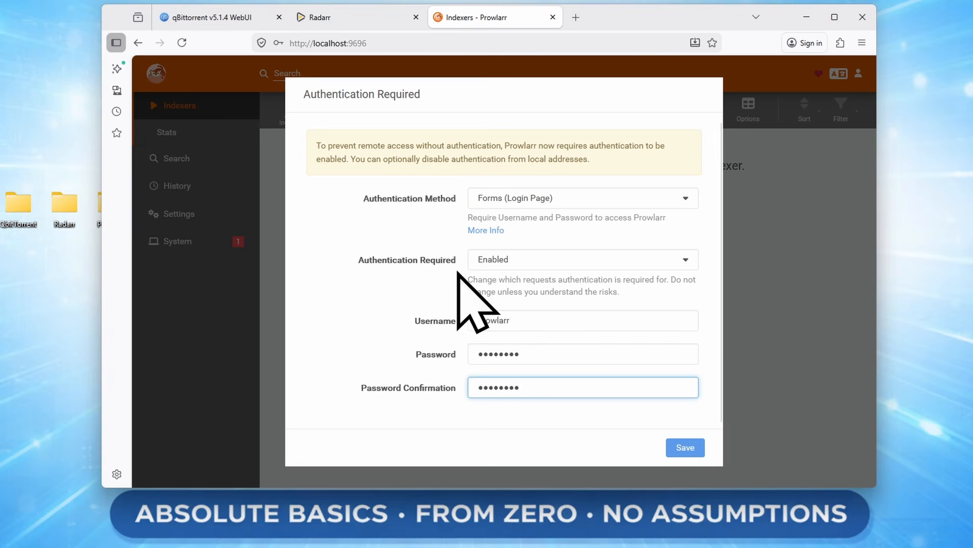
click(689, 453)
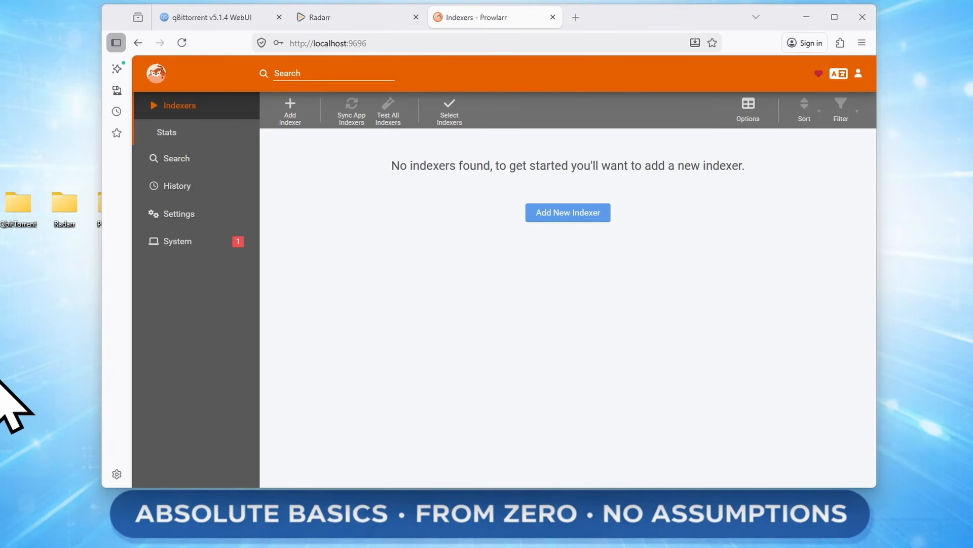
Step: Start adding Radarr as an application in the Apps settings and show its server and API key fields
click(201, 213)
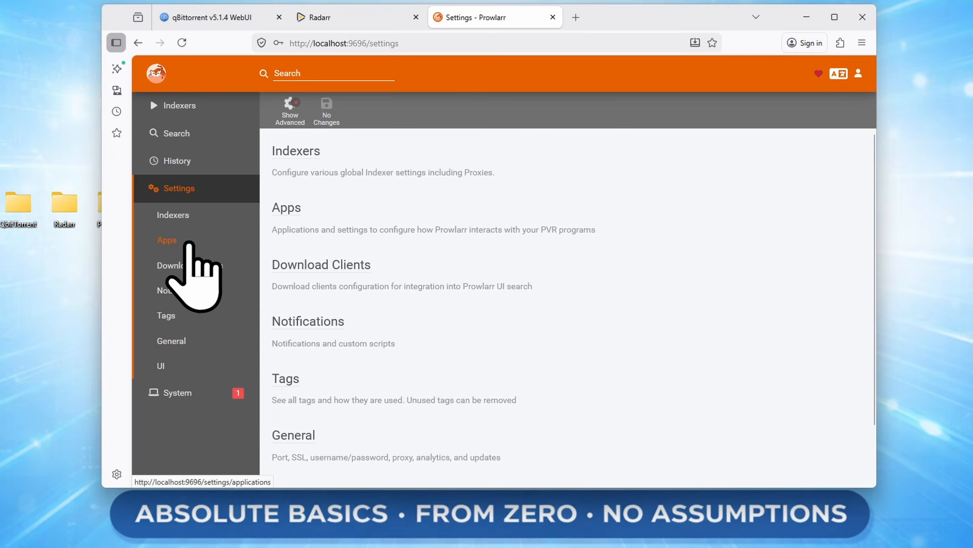
click(168, 240)
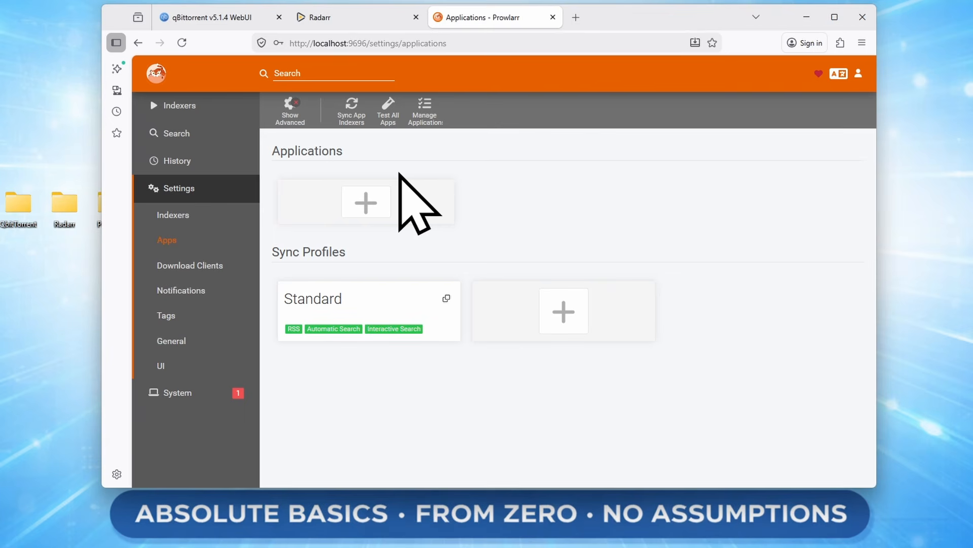
click(377, 203)
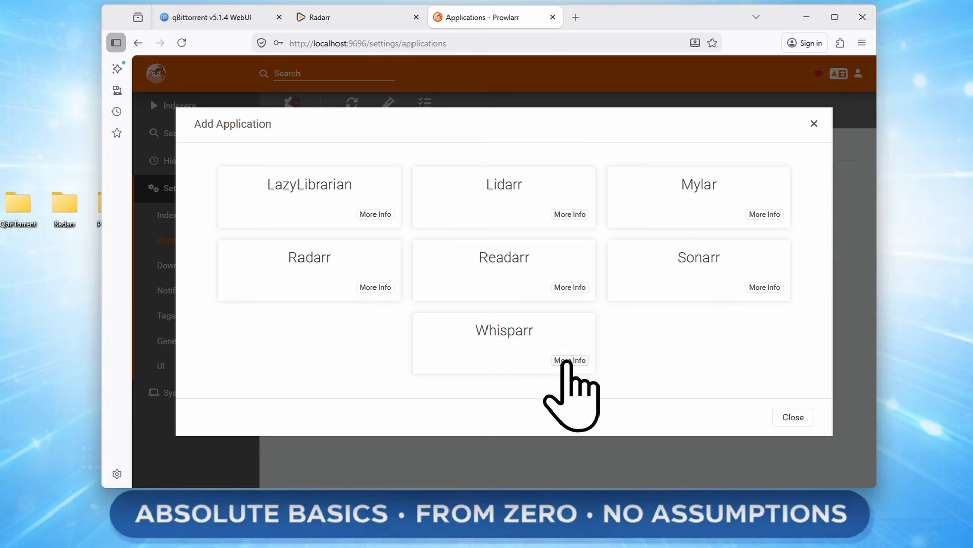
click(302, 276)
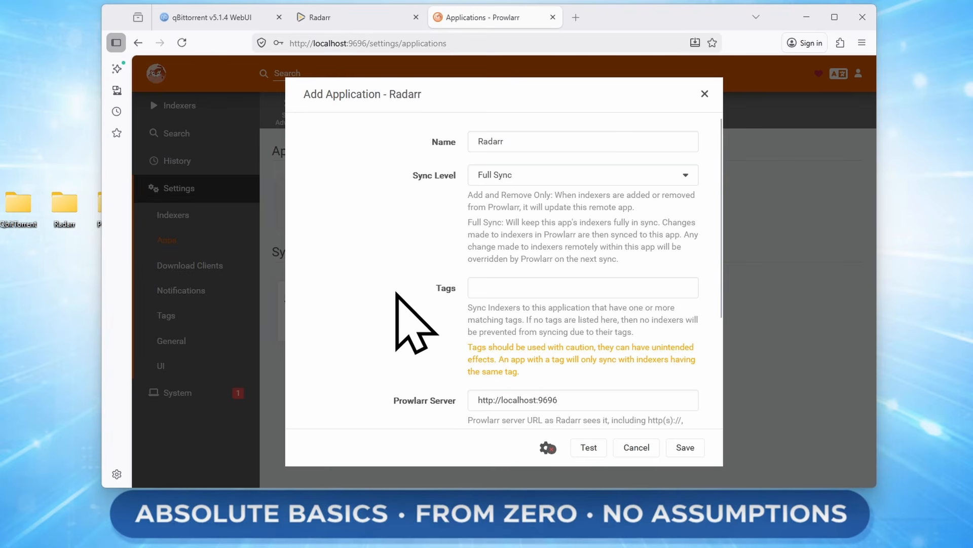
scroll(397, 317, down, 3)
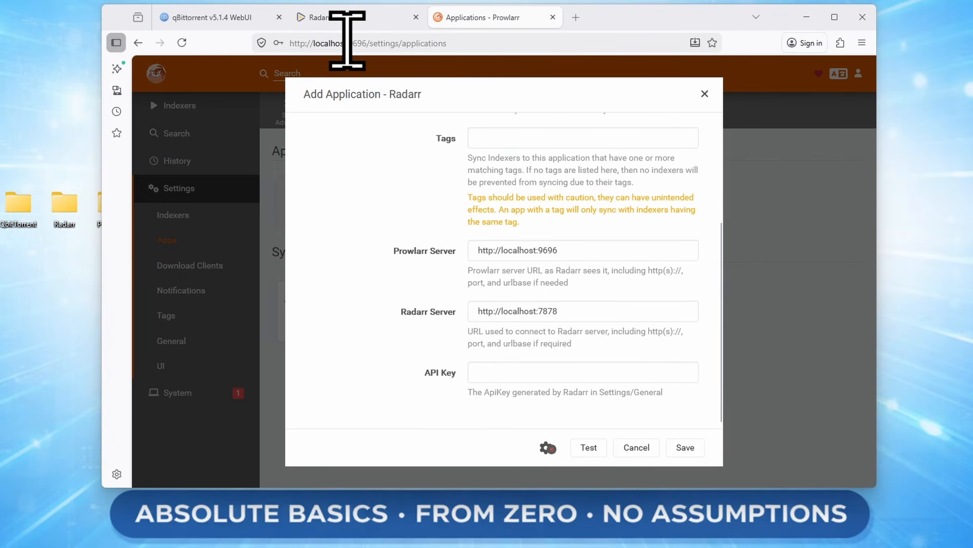
Step: Switch to Radarr and copy its API key from the general settings
click(348, 21)
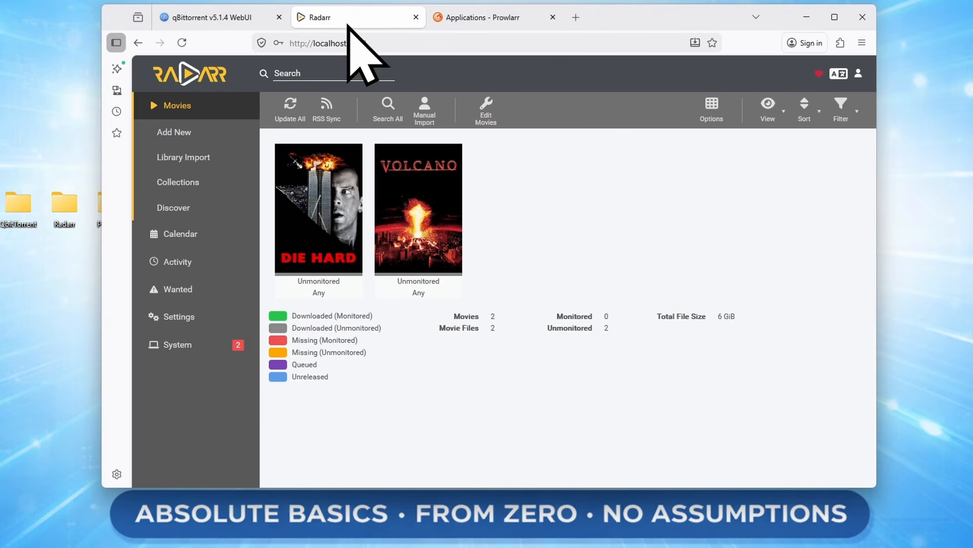
click(178, 317)
scroll(231, 375, down, 2)
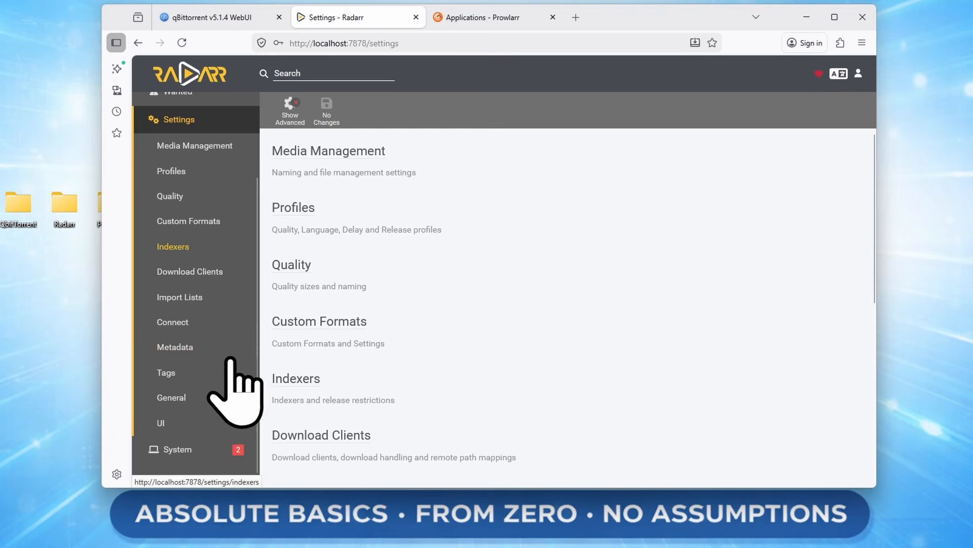
click(183, 397)
scroll(452, 334, down, 8)
scroll(456, 348, up, 3)
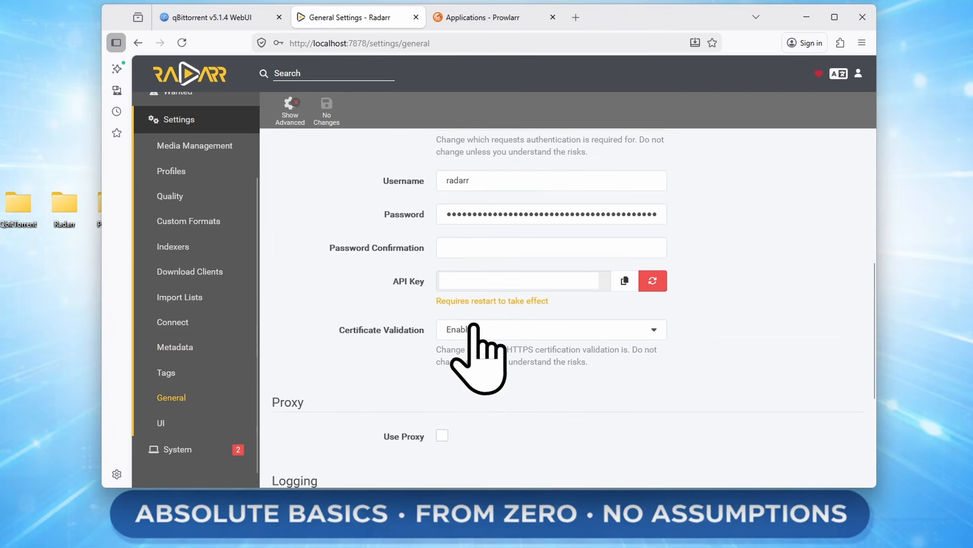
click(626, 281)
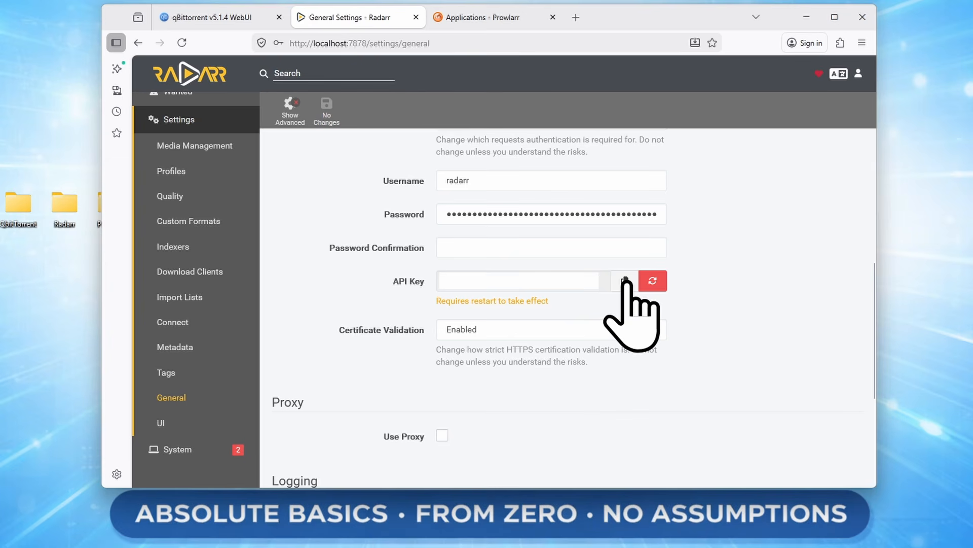
Step: Back in Prowlarr, point the server URLs to the host's IP address on ports 9696 and 7878, paste Radarr's API key, test and save
click(462, 22)
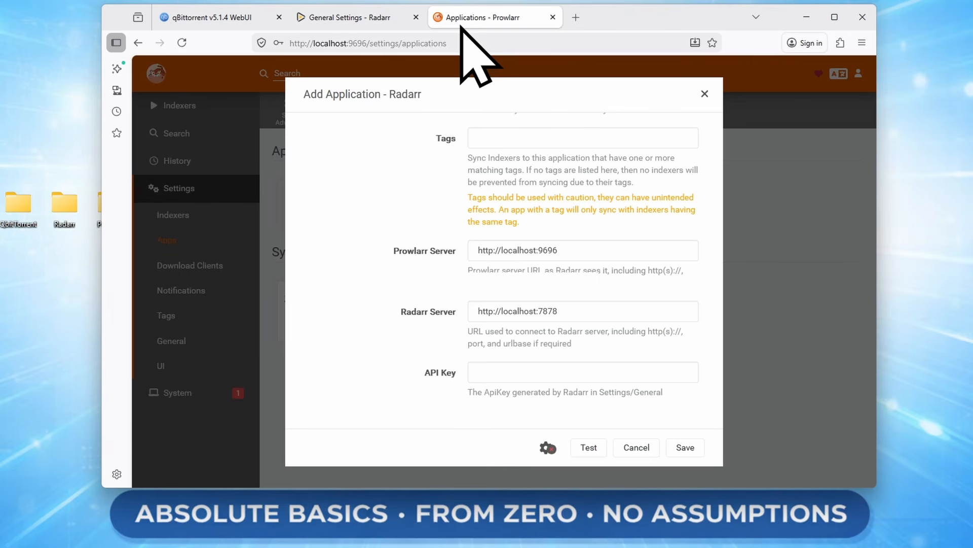
click(504, 373)
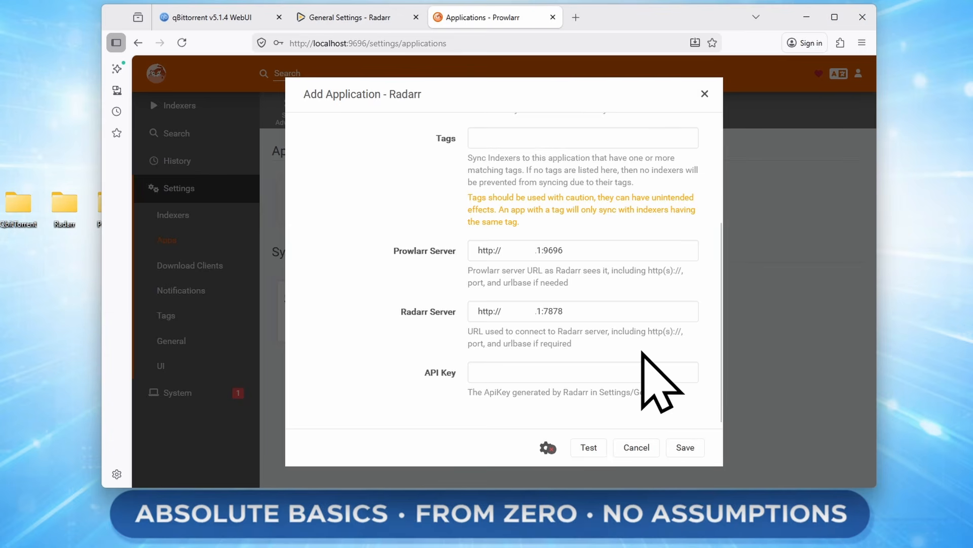
click(584, 450)
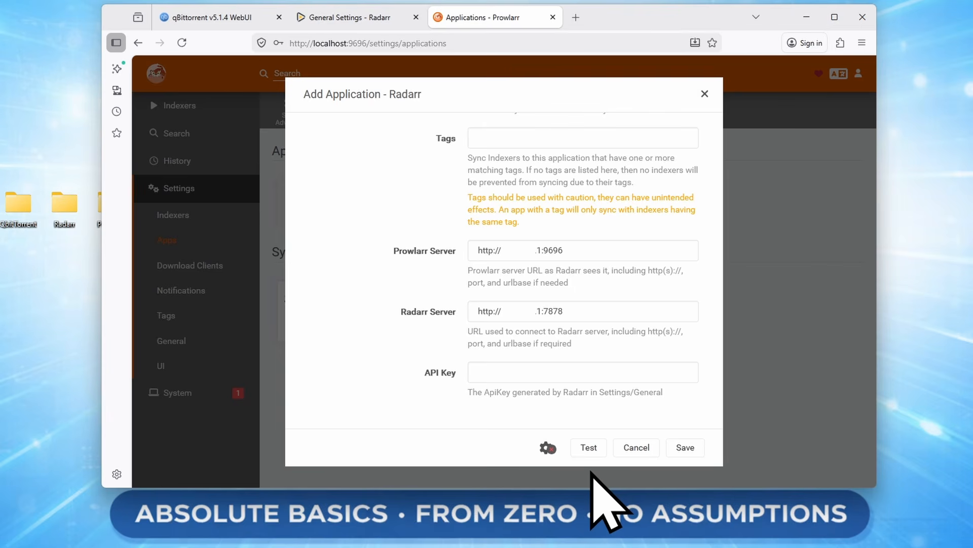
click(696, 452)
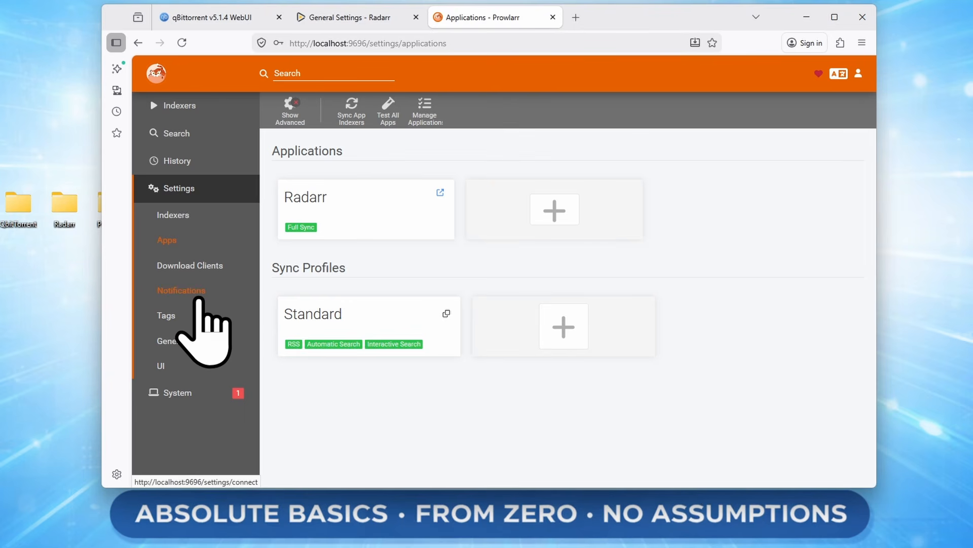
click(567, 208)
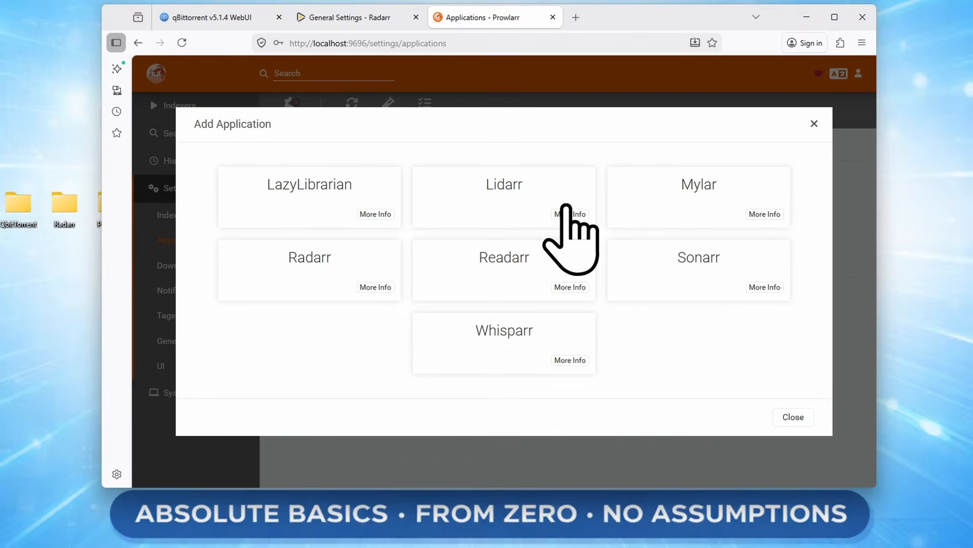
click(665, 273)
scroll(537, 167, down, 3)
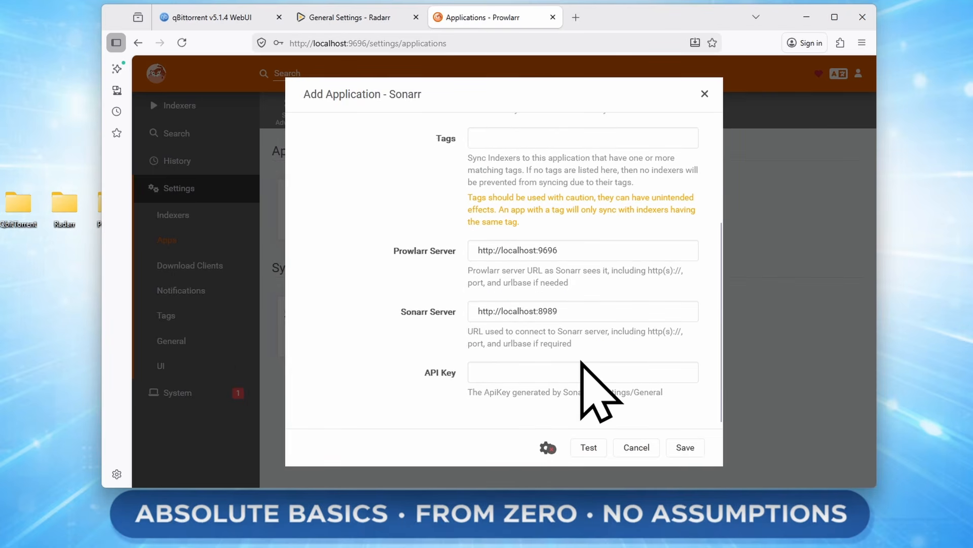
scroll(588, 370, up, 3)
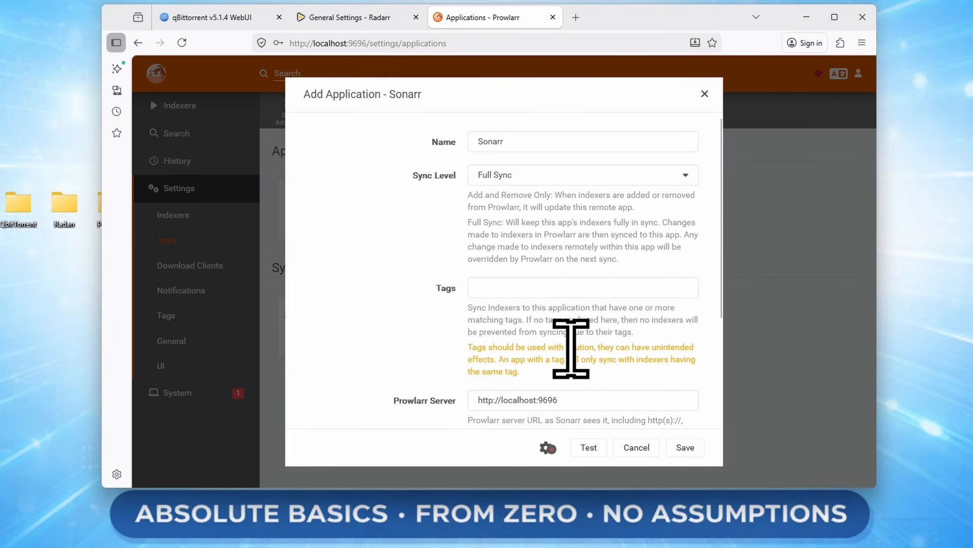
click(704, 93)
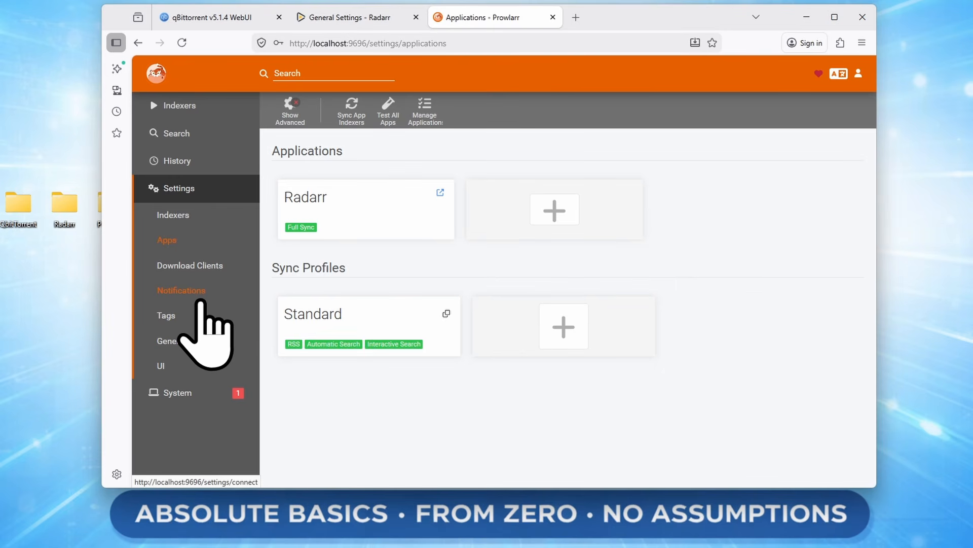
Step: Start adding a new indexer in Prowlarr and filter the available indexers to Public privacy
click(198, 107)
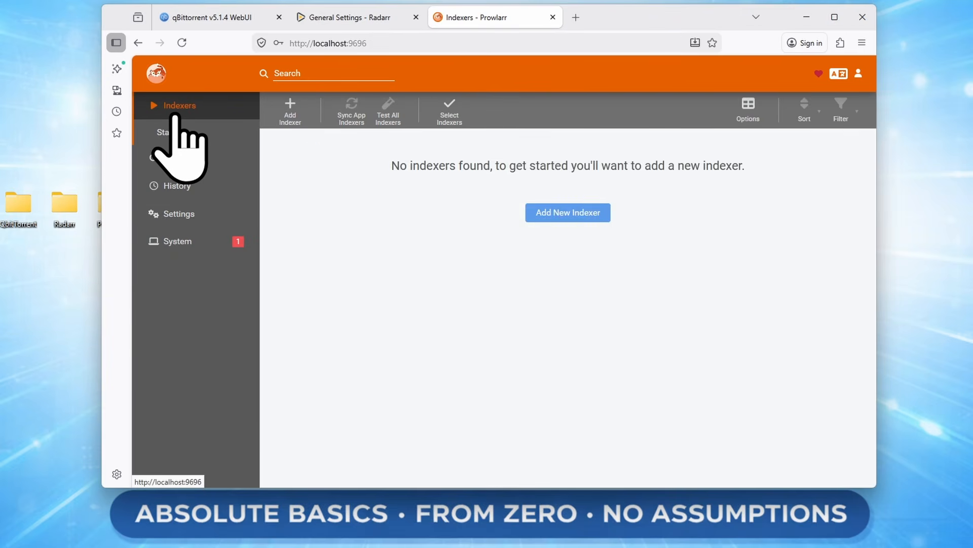
click(554, 215)
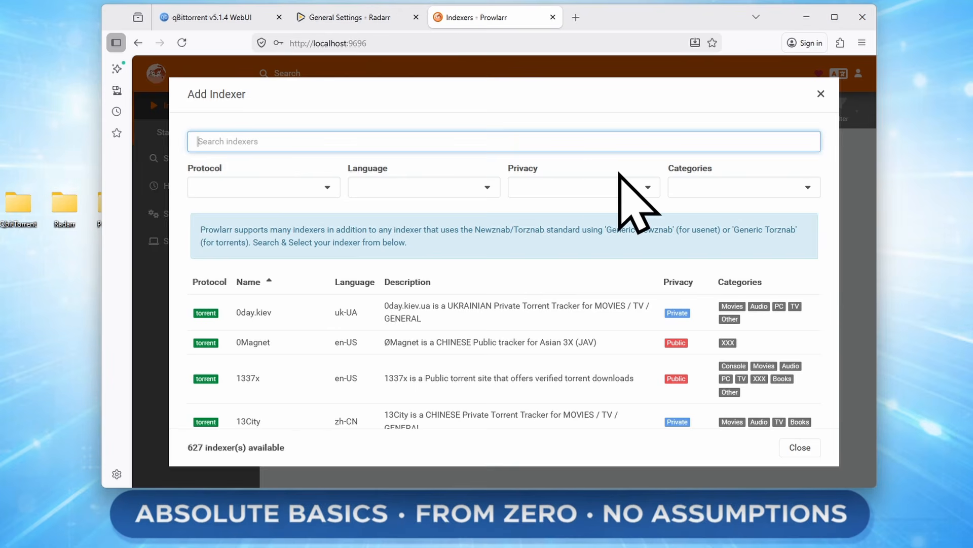
click(615, 189)
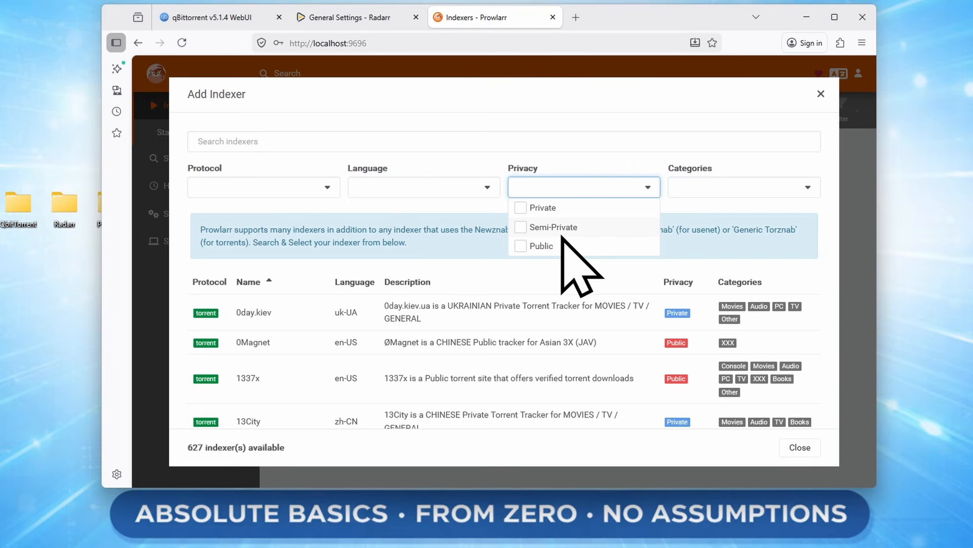
click(531, 245)
Step: Look through the category filter options and limit the indexer list to the languages en-AU, en-GB and en-US
click(722, 186)
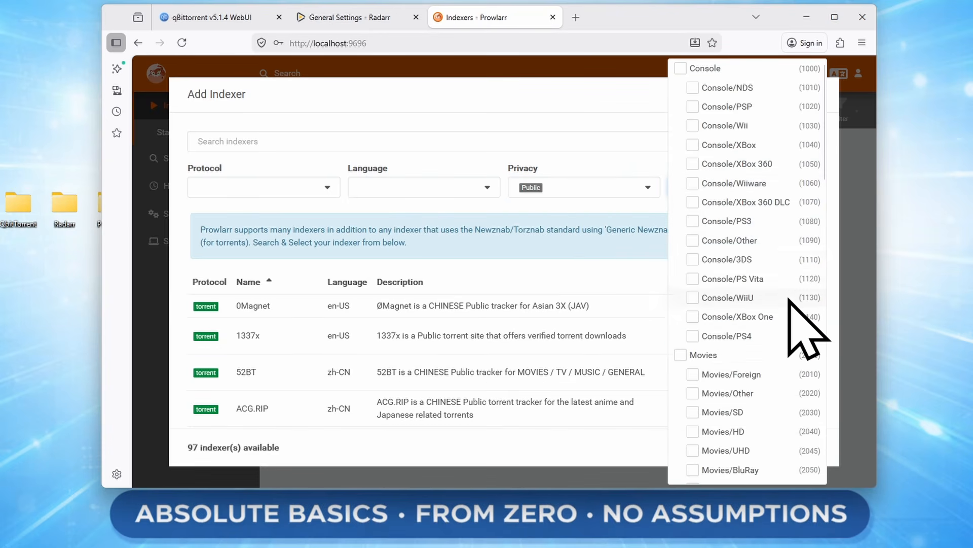
scroll(804, 326, down, 5)
scroll(793, 434, down, 5)
scroll(793, 435, up, 5)
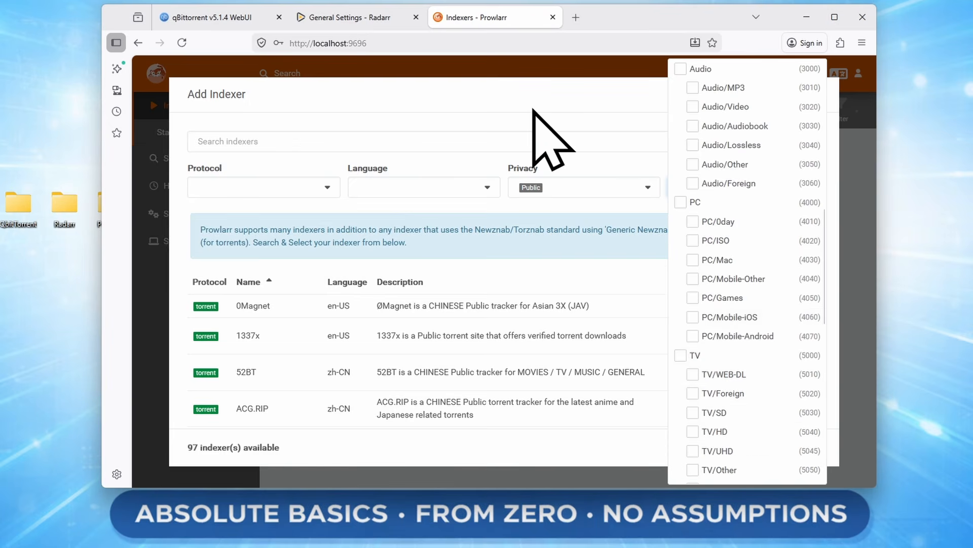
click(561, 143)
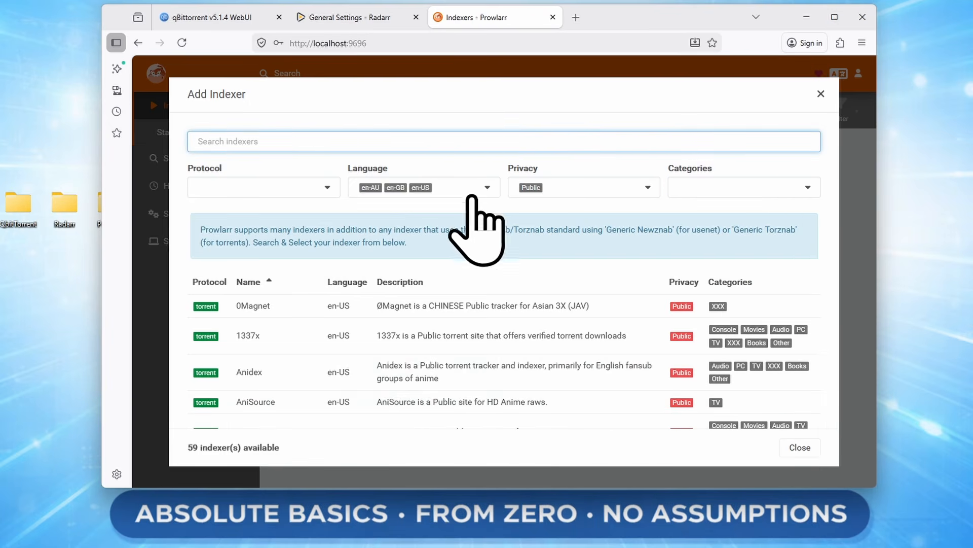
click(472, 197)
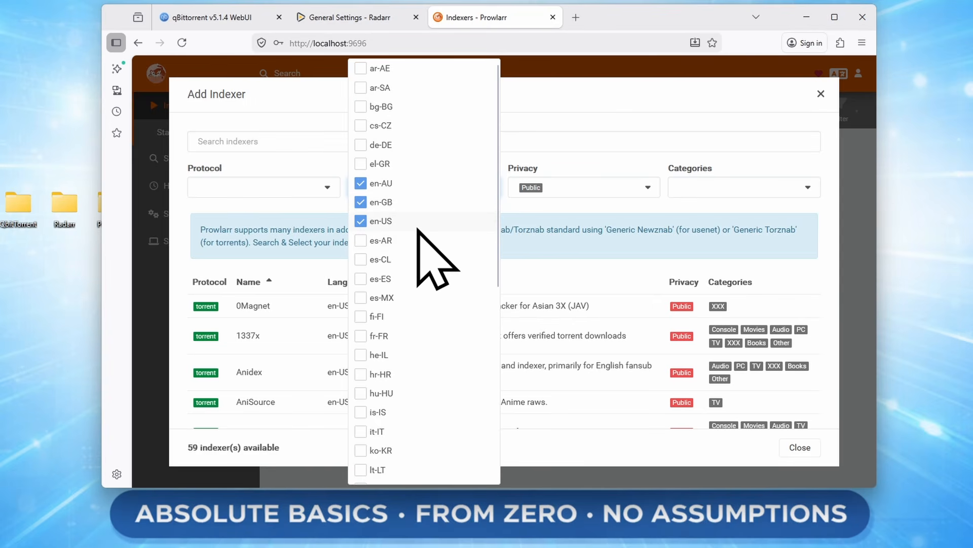
click(762, 174)
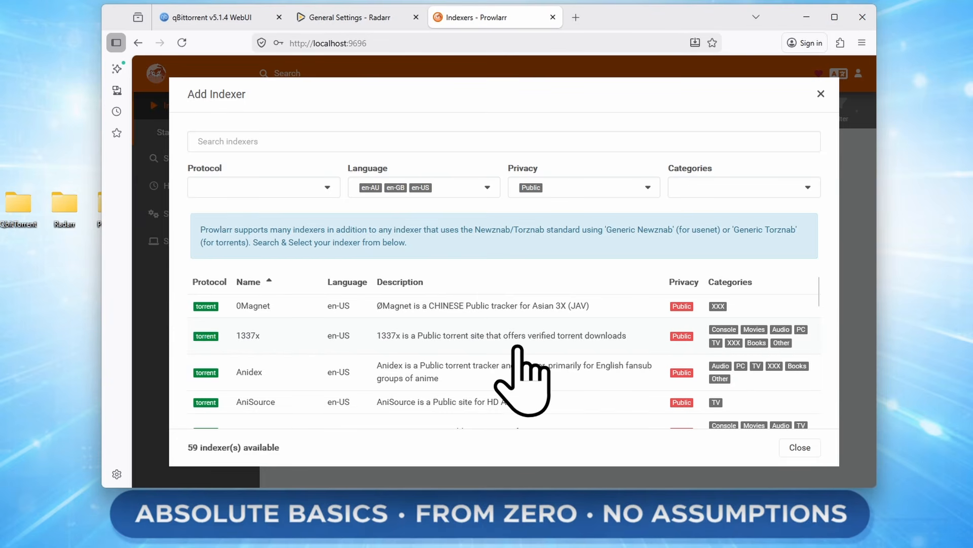
click(485, 332)
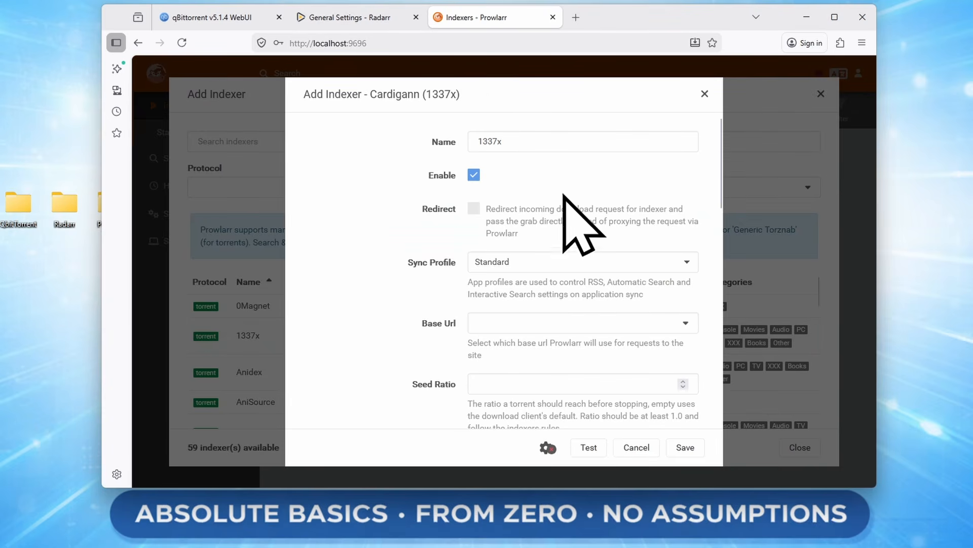
scroll(656, 267, down, 2)
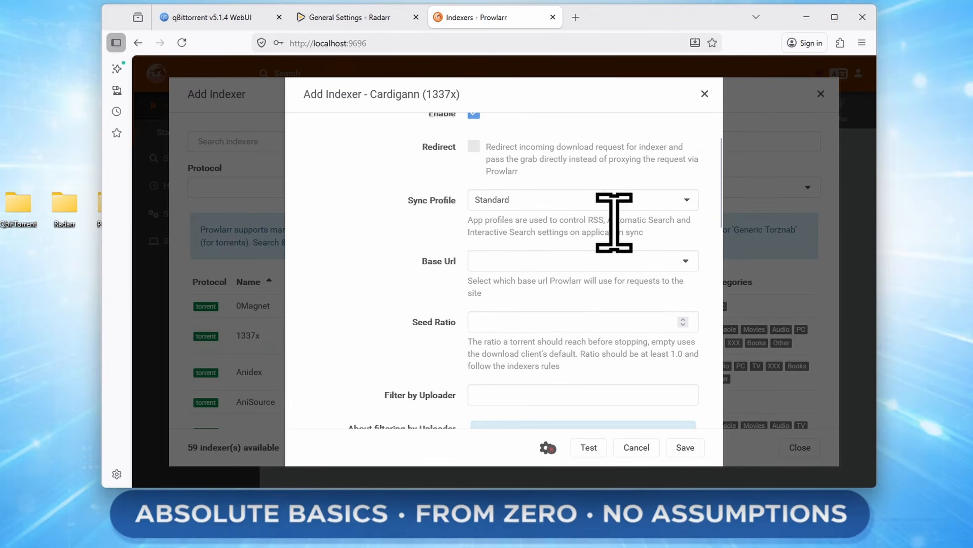
click(481, 264)
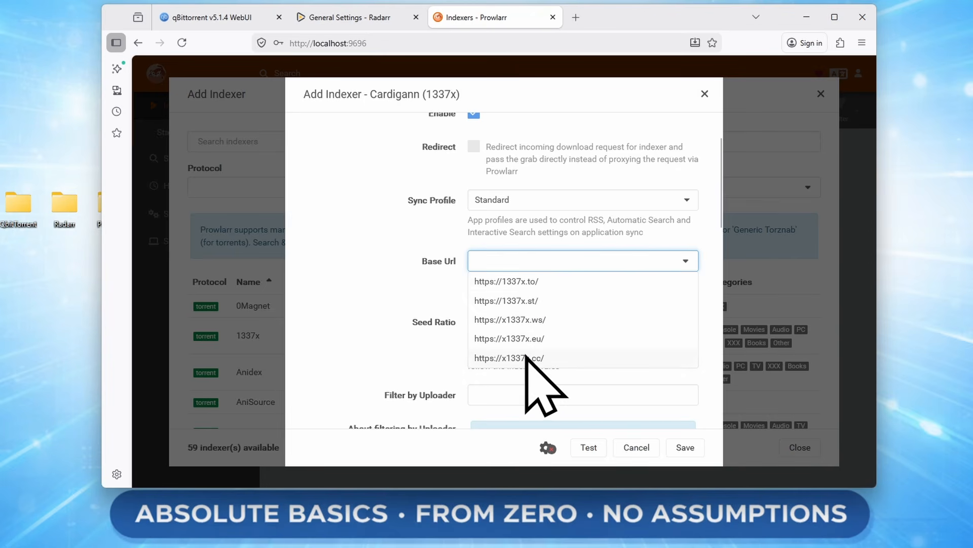
click(430, 304)
click(552, 268)
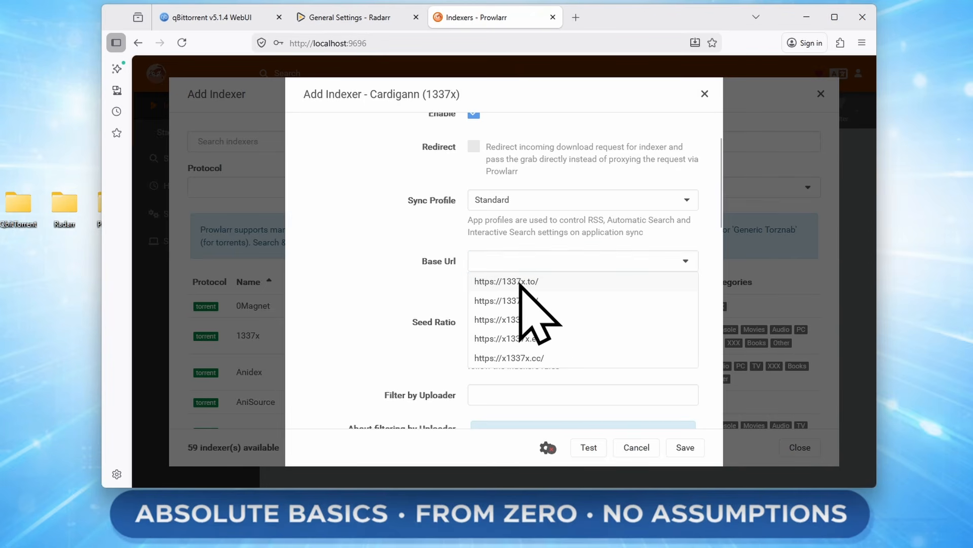
click(520, 282)
Step: Review the 1337x settings with magnet as the fallback download link, test the indexer and cancel adding it
scroll(370, 314, down, 3)
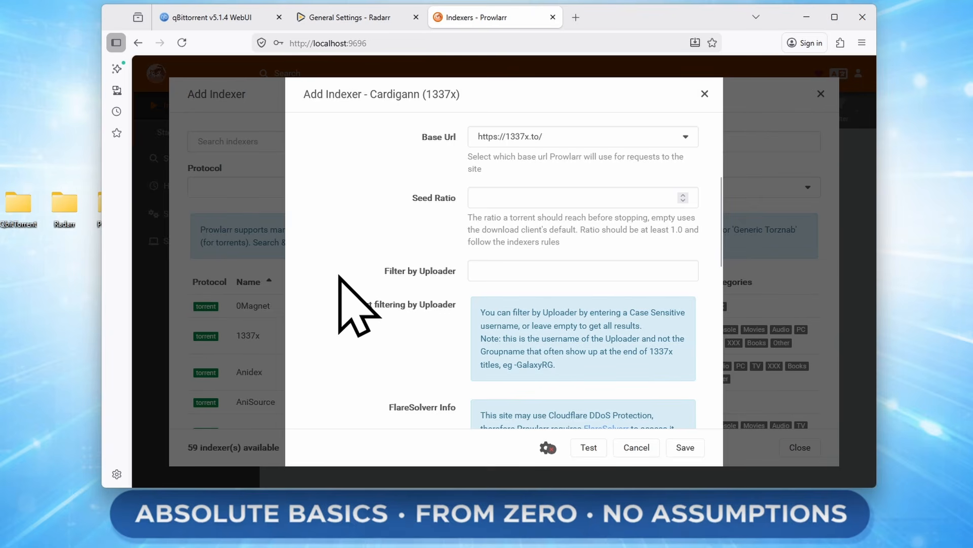
scroll(338, 276, down, 3)
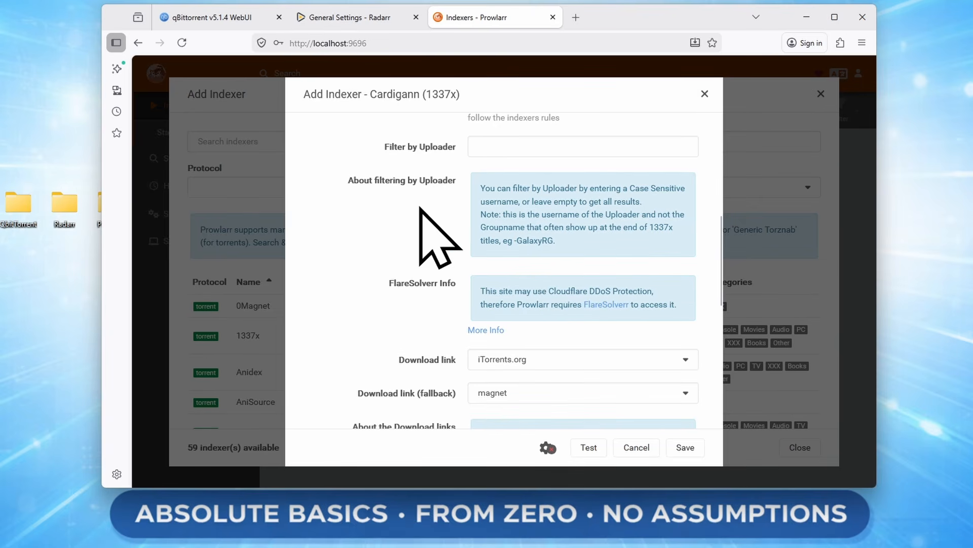
scroll(420, 208, down, 5)
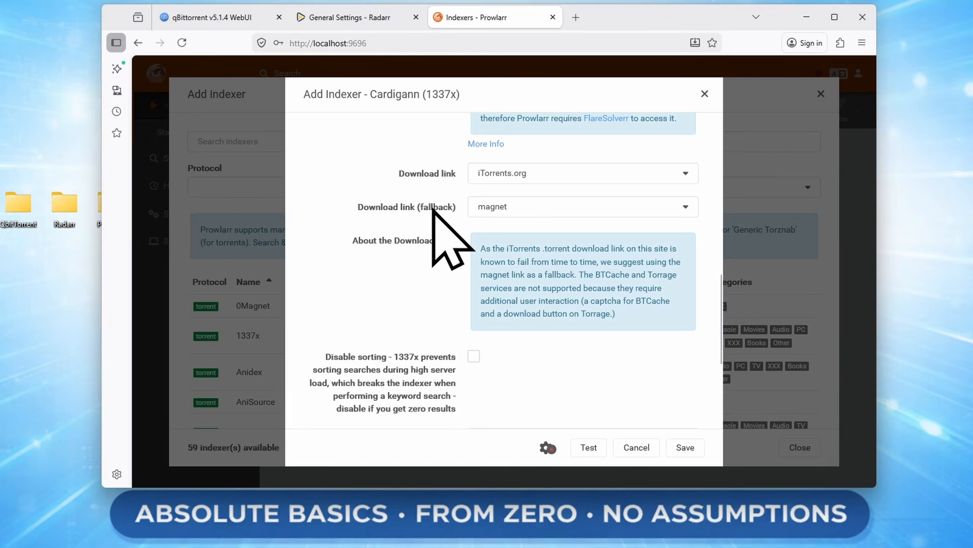
click(583, 207)
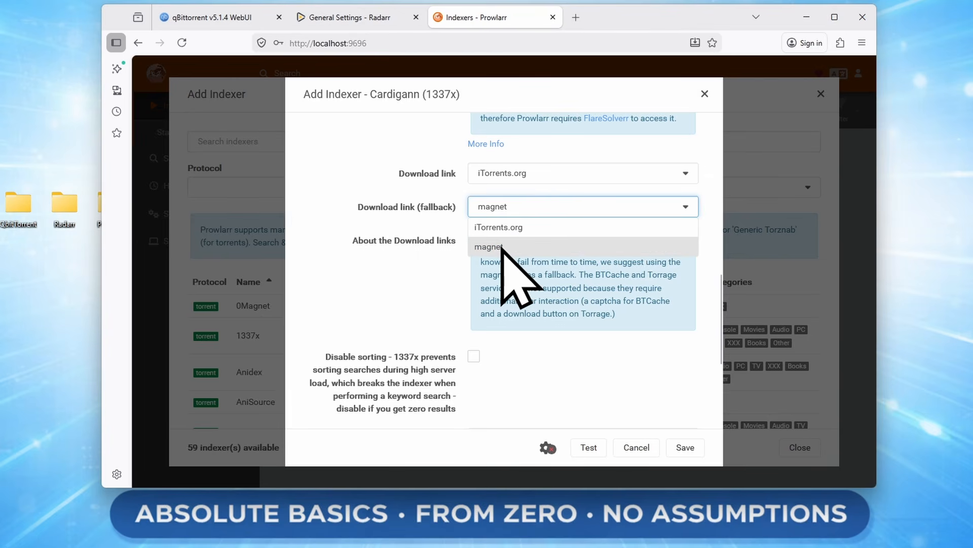
scroll(561, 233, down, 4)
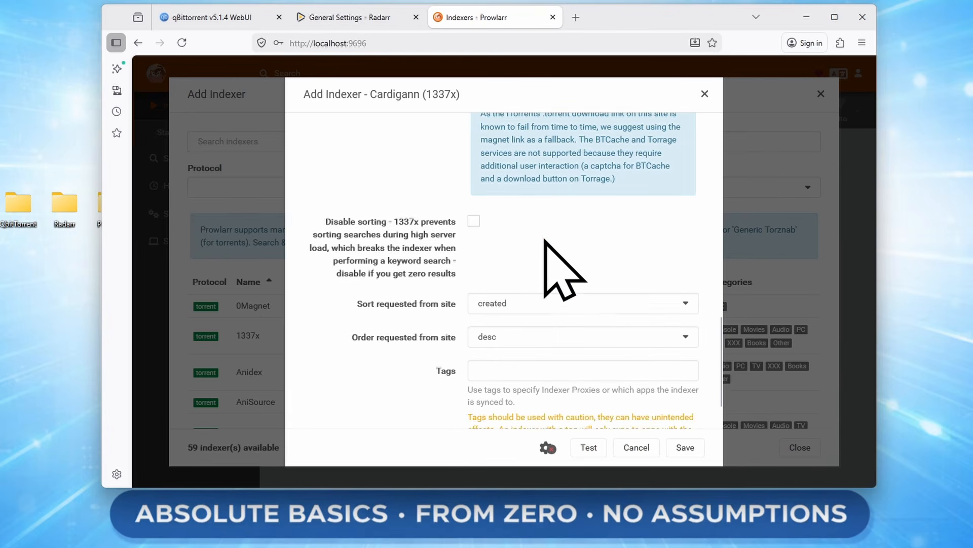
scroll(553, 254, down, 2)
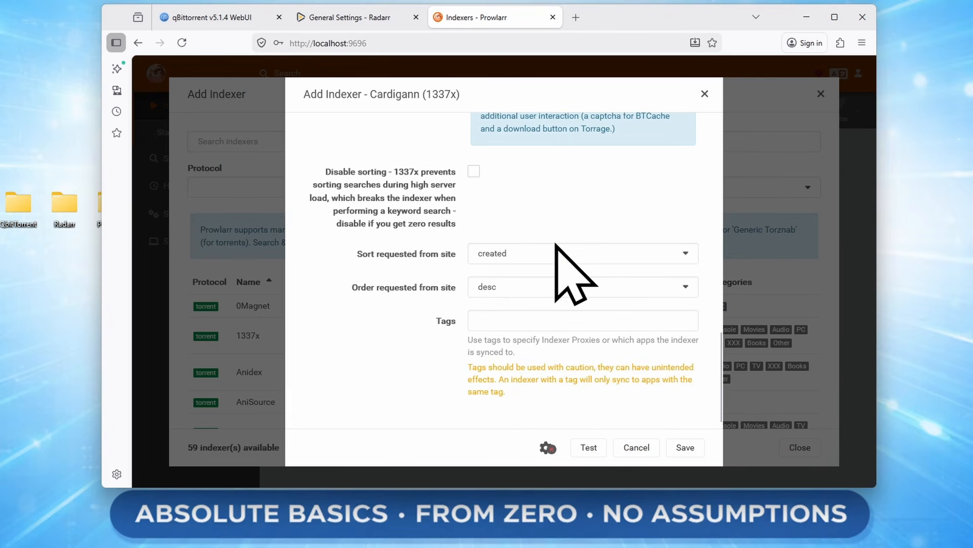
click(593, 453)
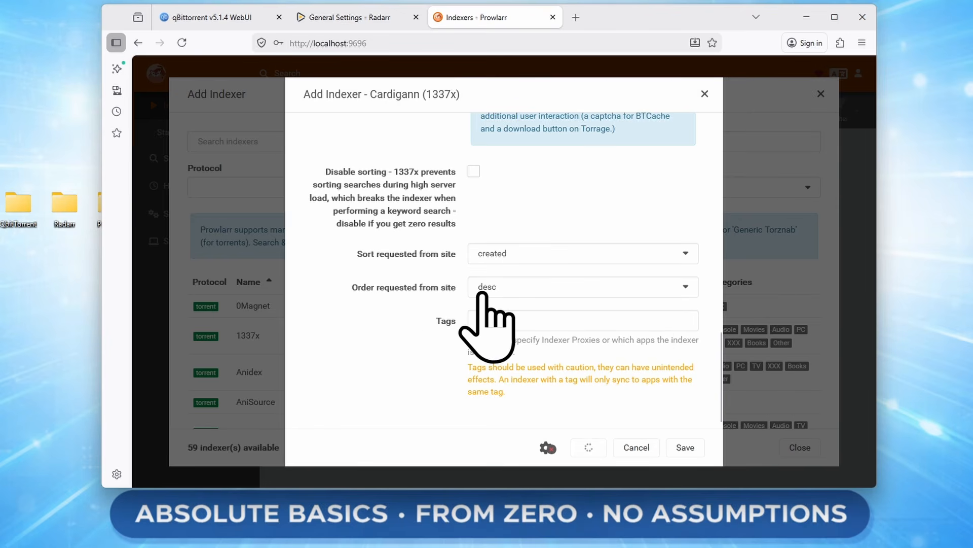
scroll(563, 289, up, 4)
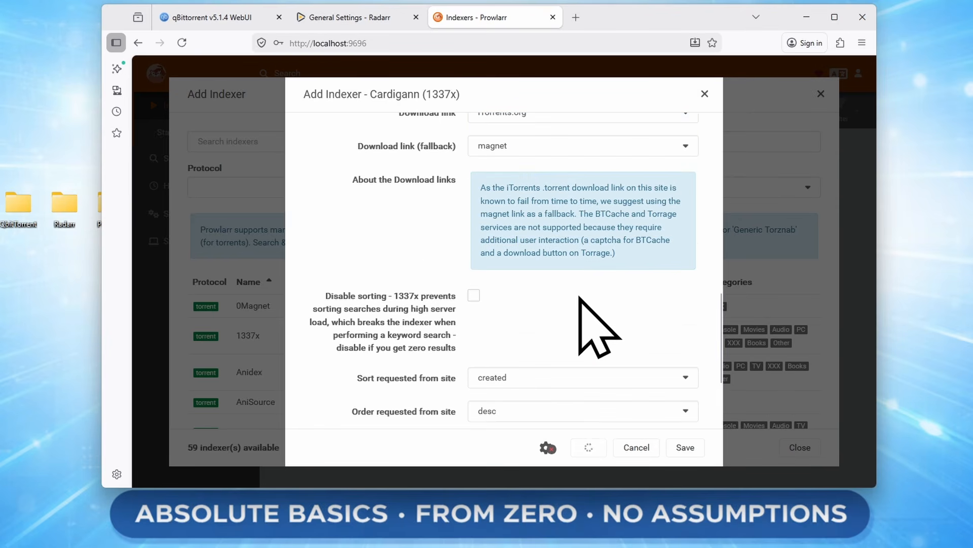
scroll(581, 299, down, 4)
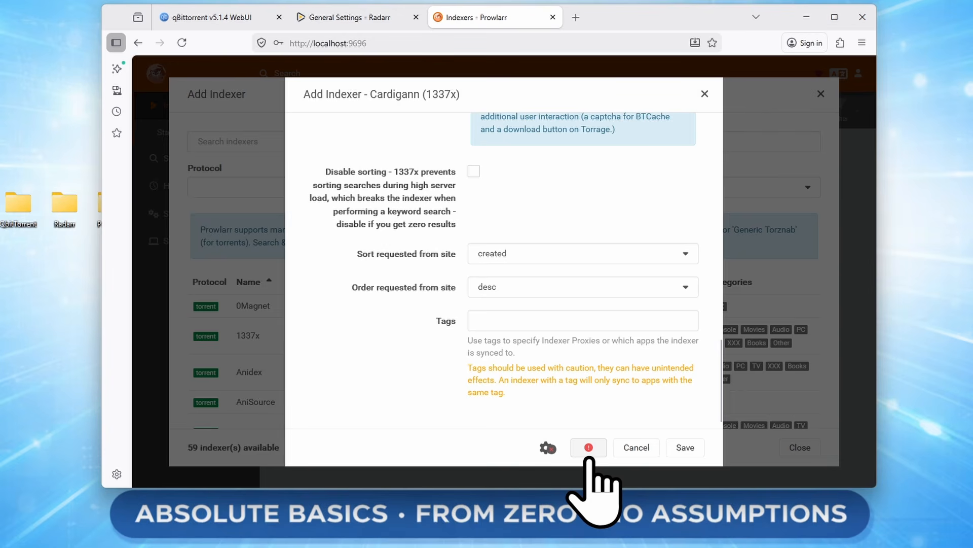
click(634, 447)
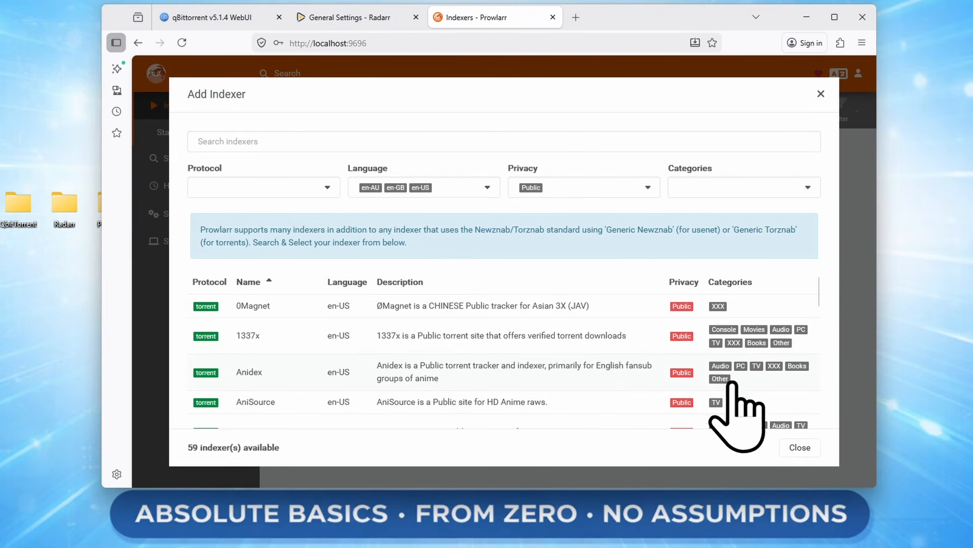
click(437, 373)
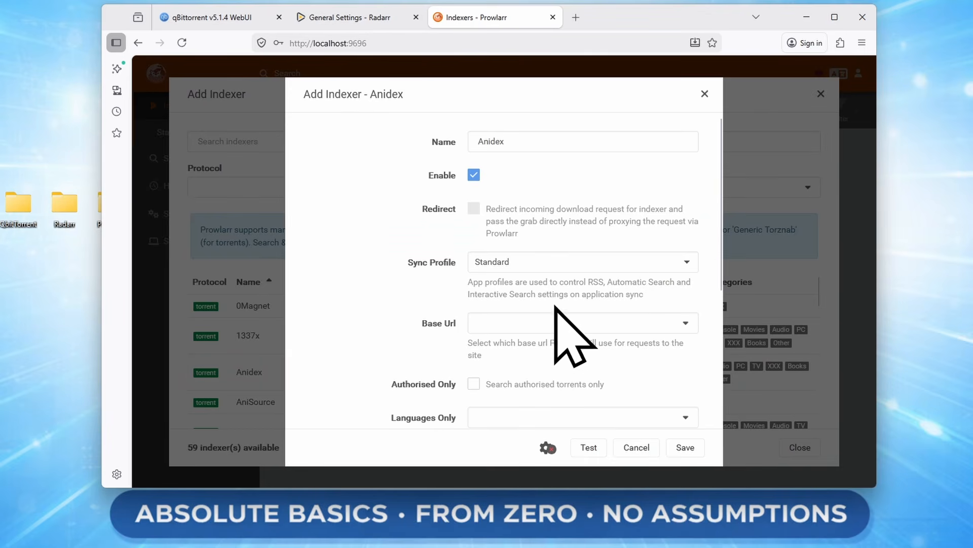
click(547, 321)
click(523, 343)
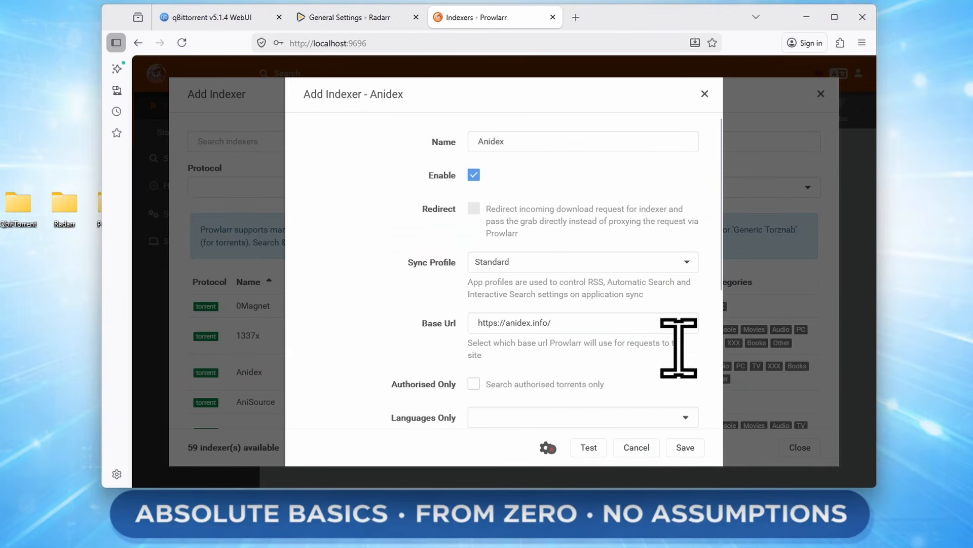
scroll(619, 381, down, 5)
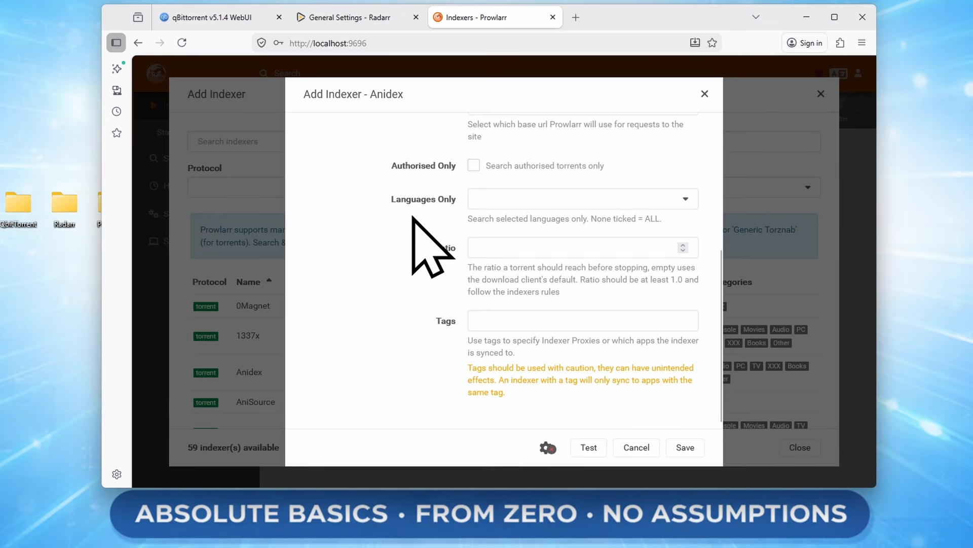
click(592, 447)
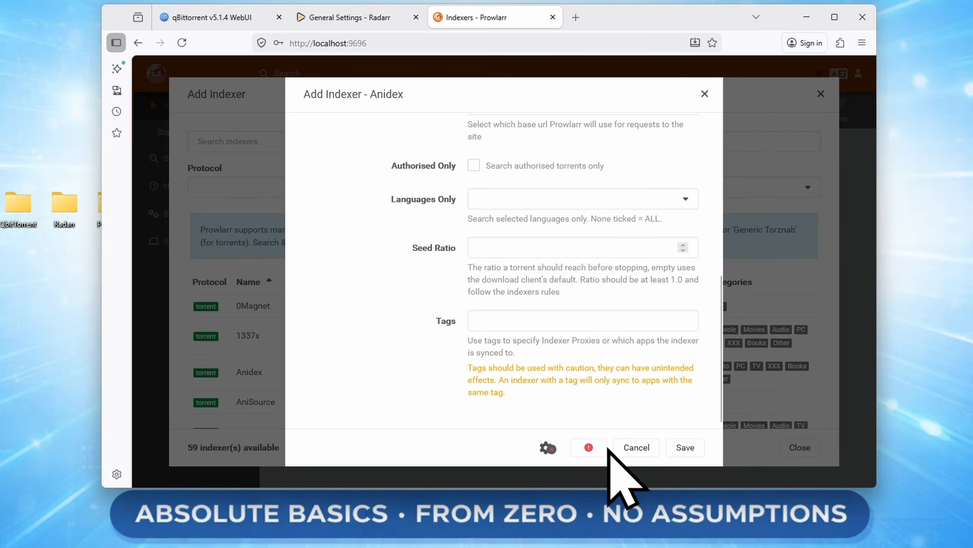
click(634, 447)
scroll(496, 413, down, 2)
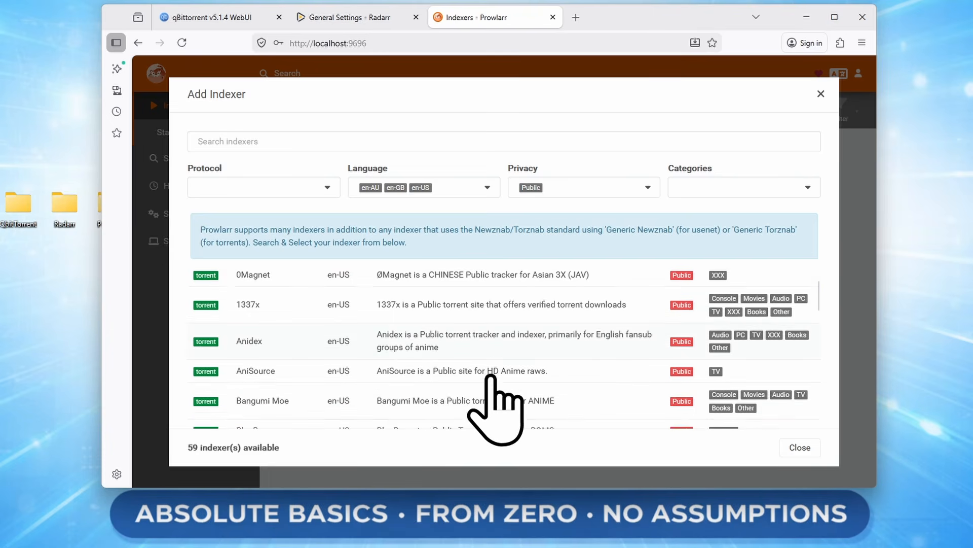
click(518, 339)
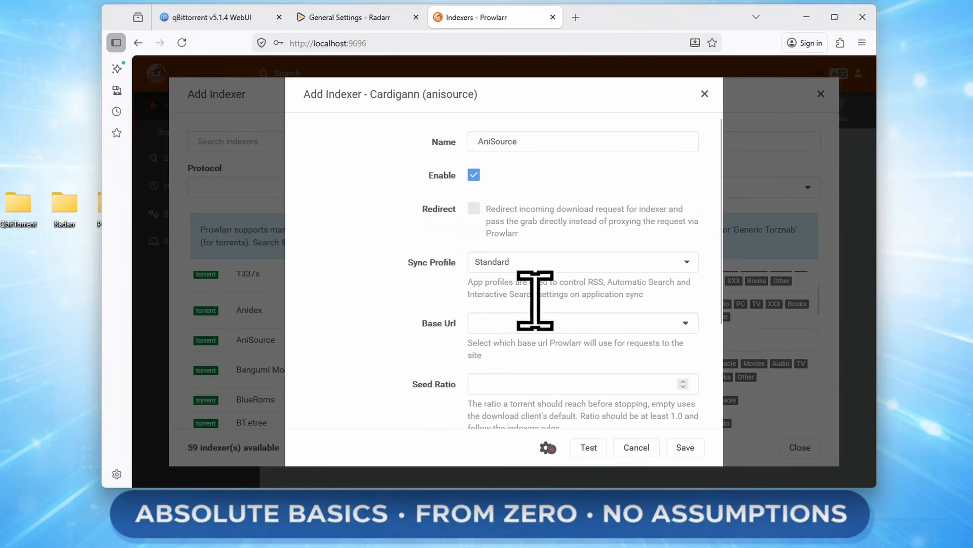
click(611, 323)
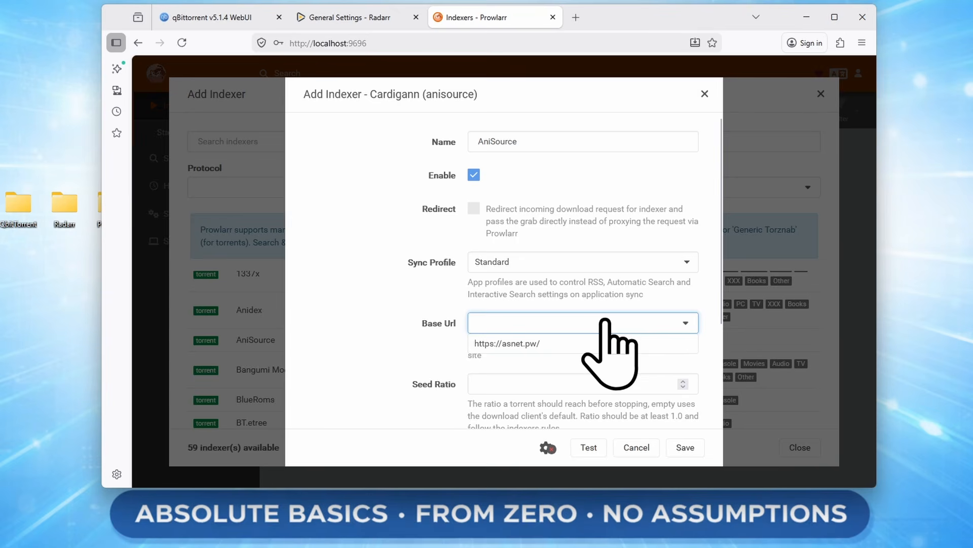
click(534, 343)
scroll(456, 271, down, 3)
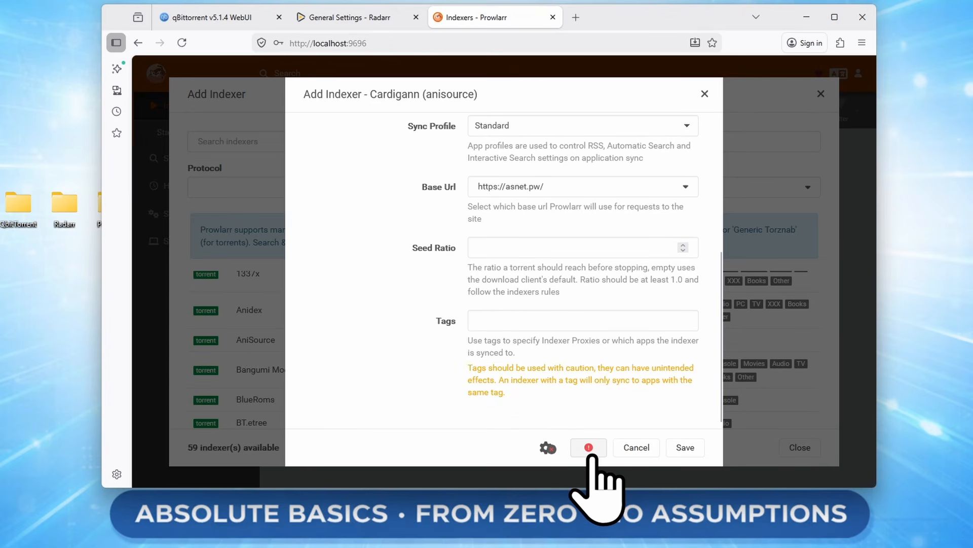
click(634, 447)
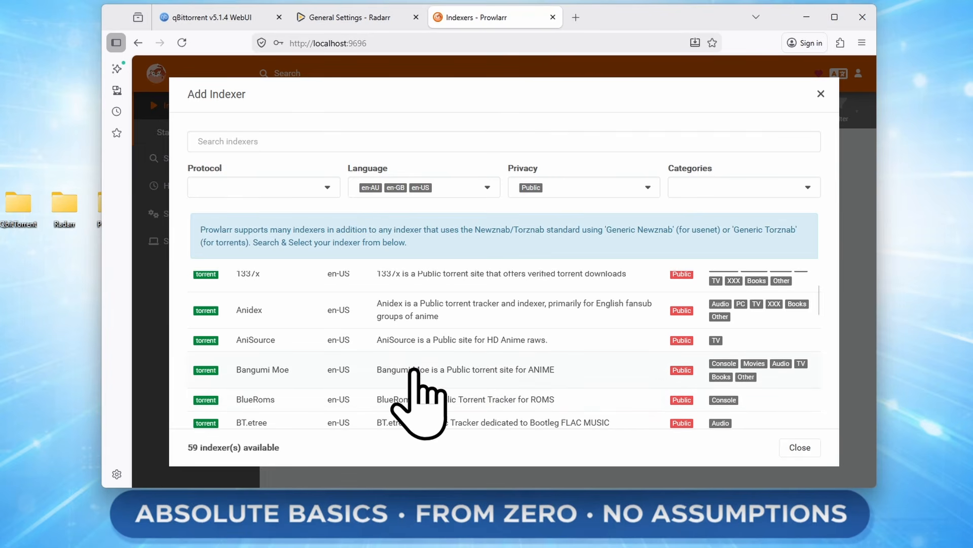
click(408, 375)
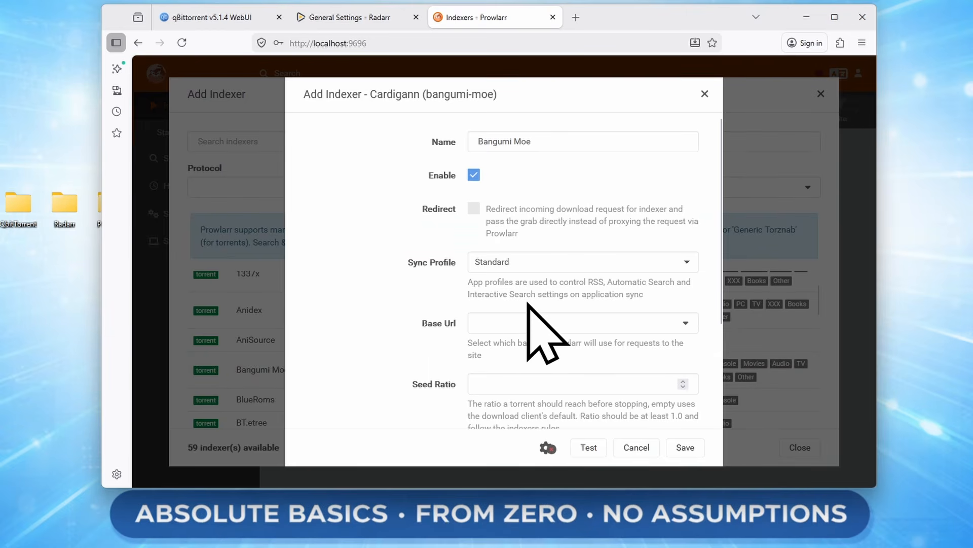
click(564, 322)
click(567, 344)
scroll(569, 375, down, 3)
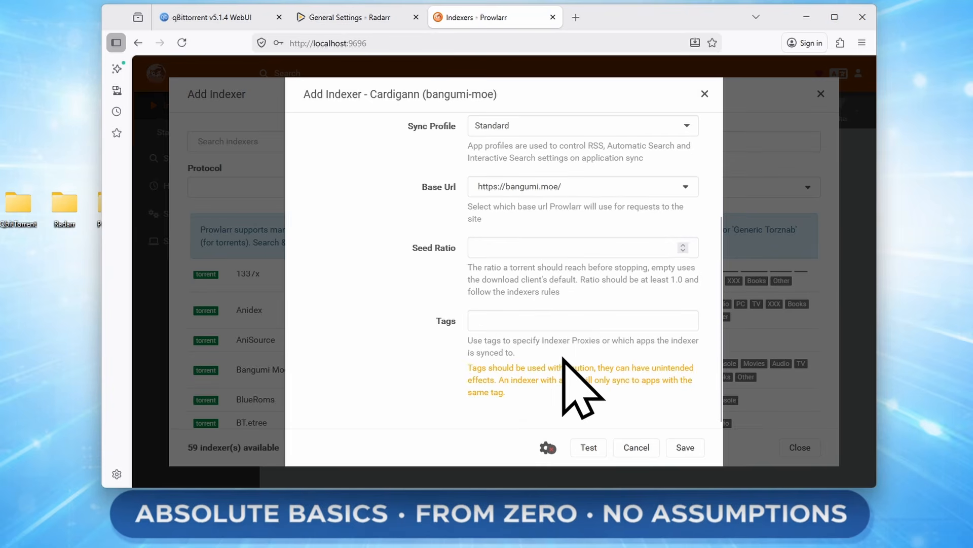
click(587, 448)
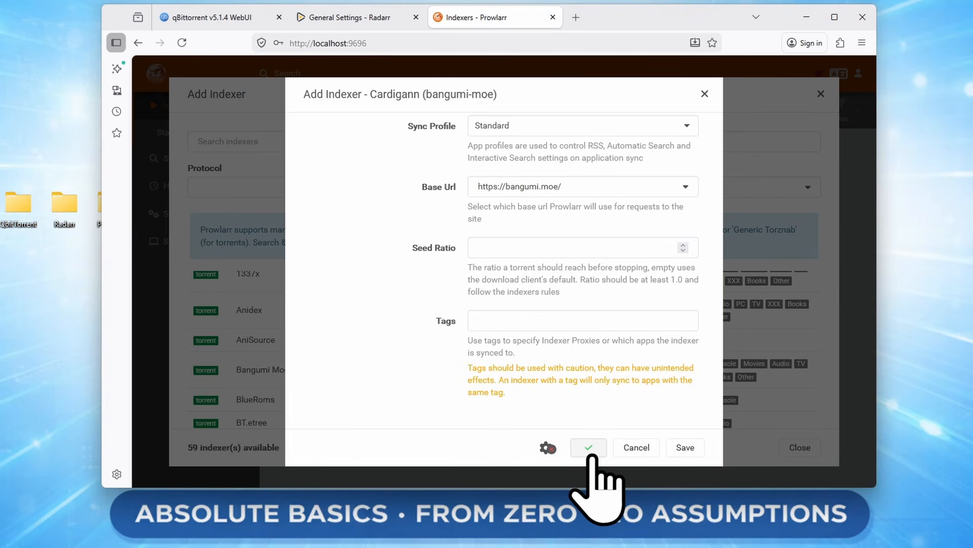
click(680, 449)
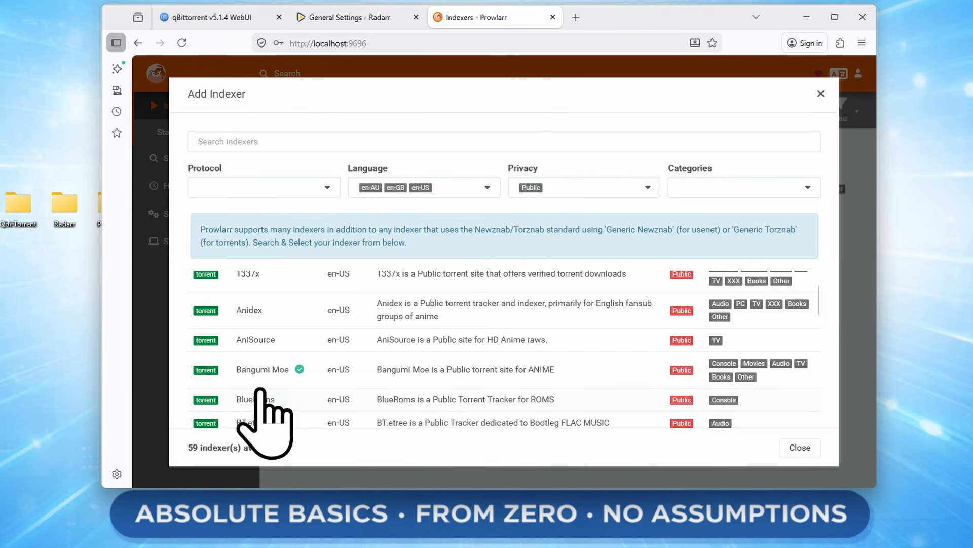
scroll(729, 373, up, 2)
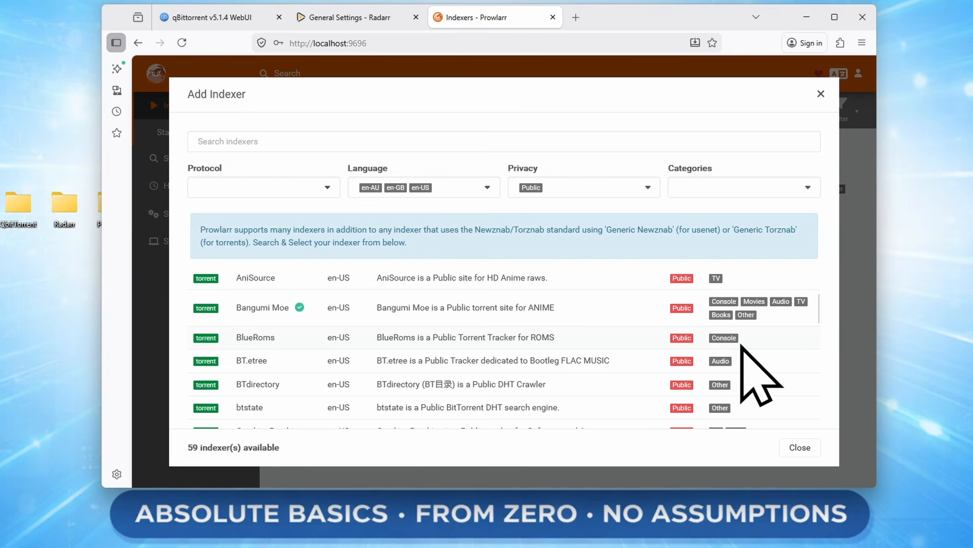
scroll(766, 386, down, 3)
scroll(760, 325, down, 2)
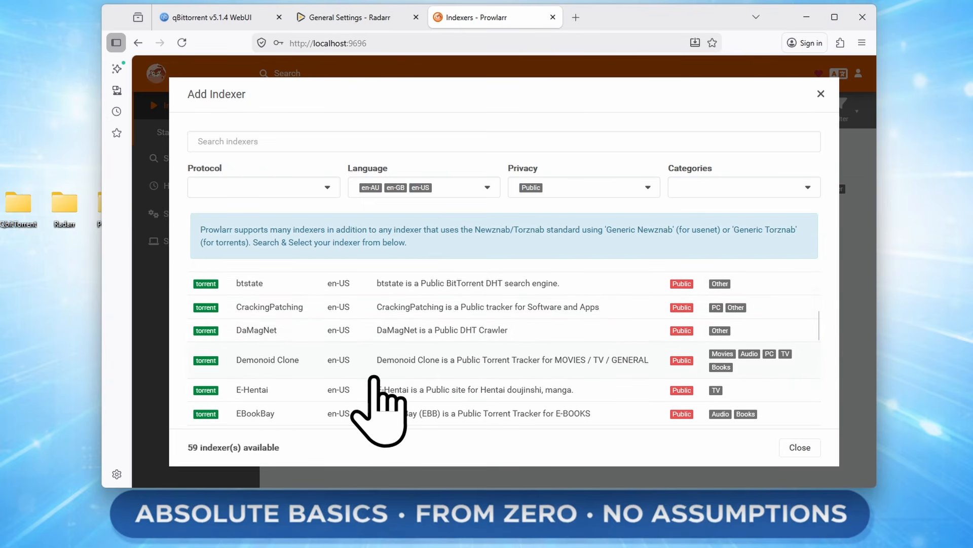
click(436, 359)
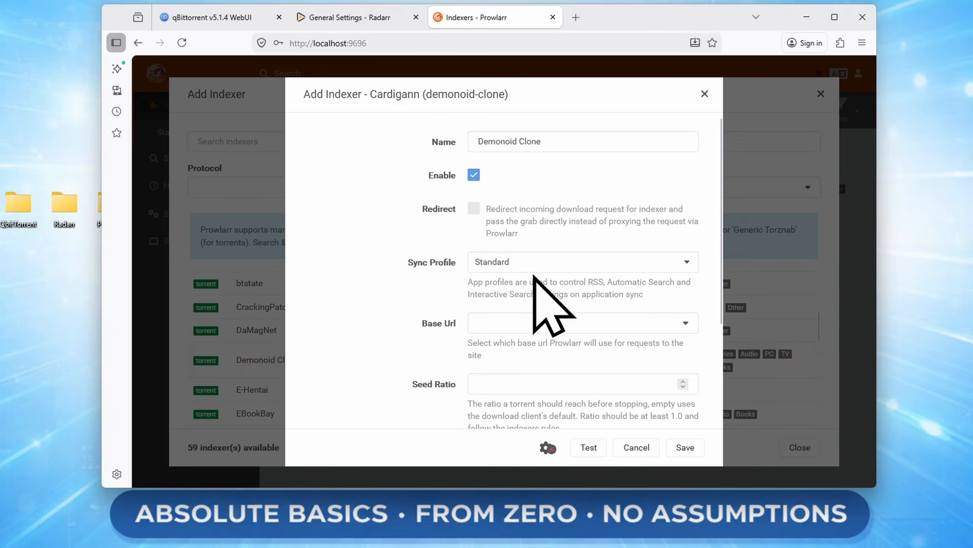
click(555, 324)
click(562, 341)
scroll(573, 382, down, 3)
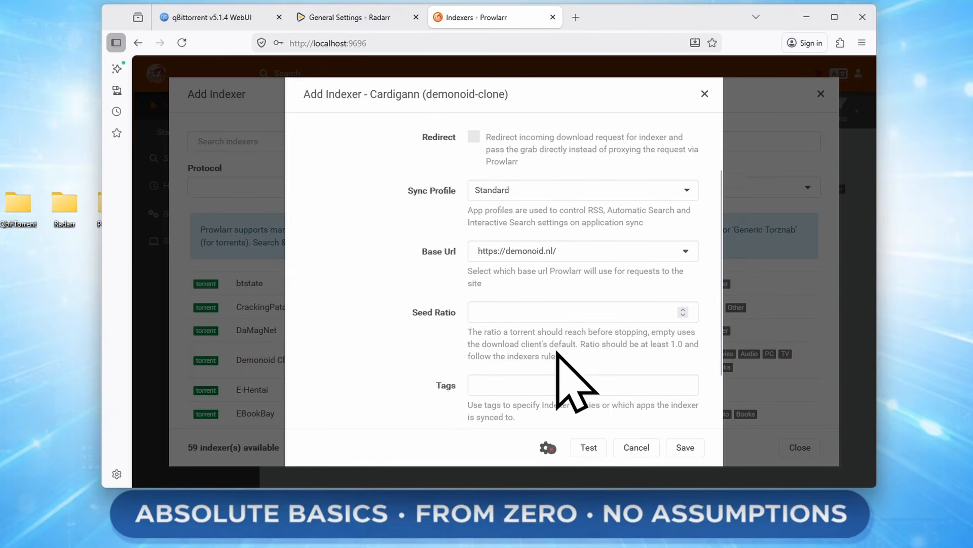
click(589, 447)
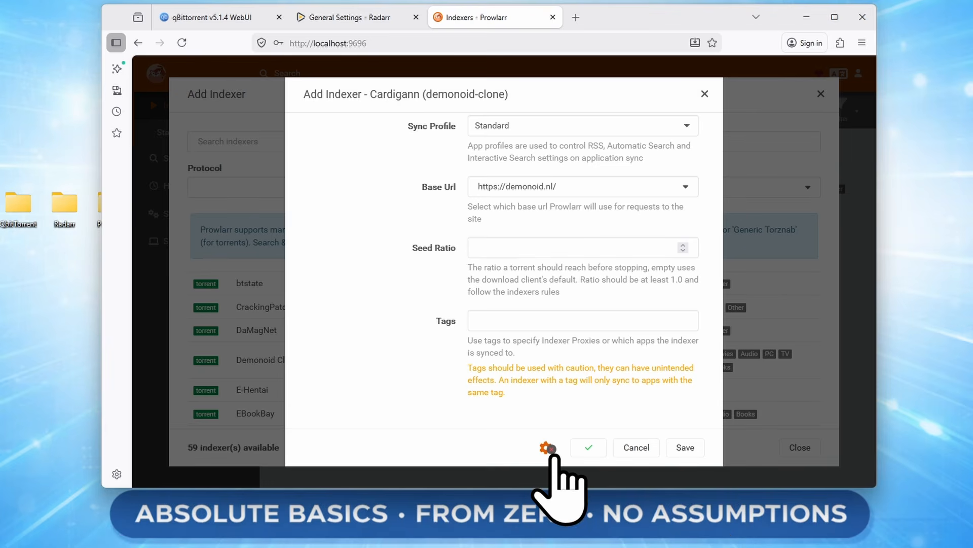
click(687, 451)
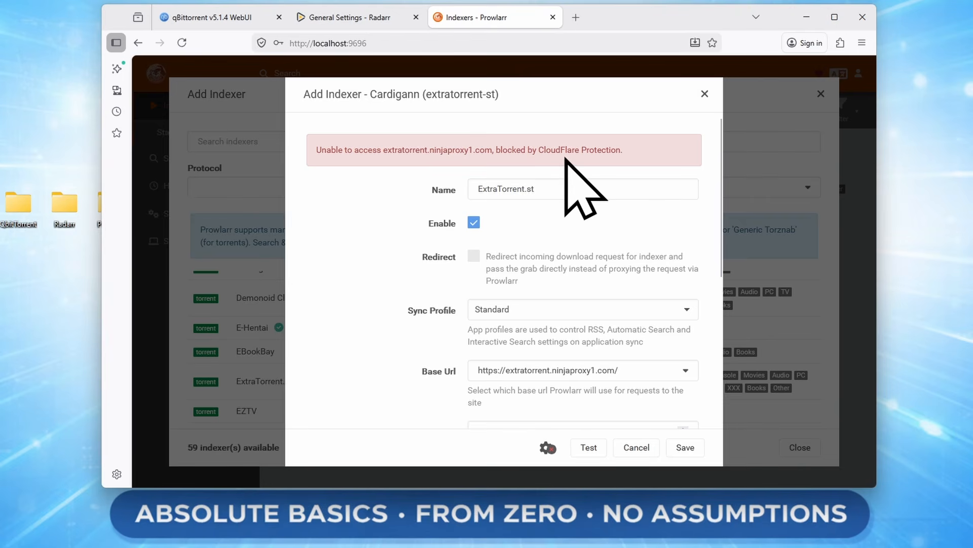
Step: Cancel adding the ExtraTorrent.st indexer, go through the remaining available indexers and close the indexer selection
click(641, 447)
click(680, 403)
scroll(704, 354, down, 1)
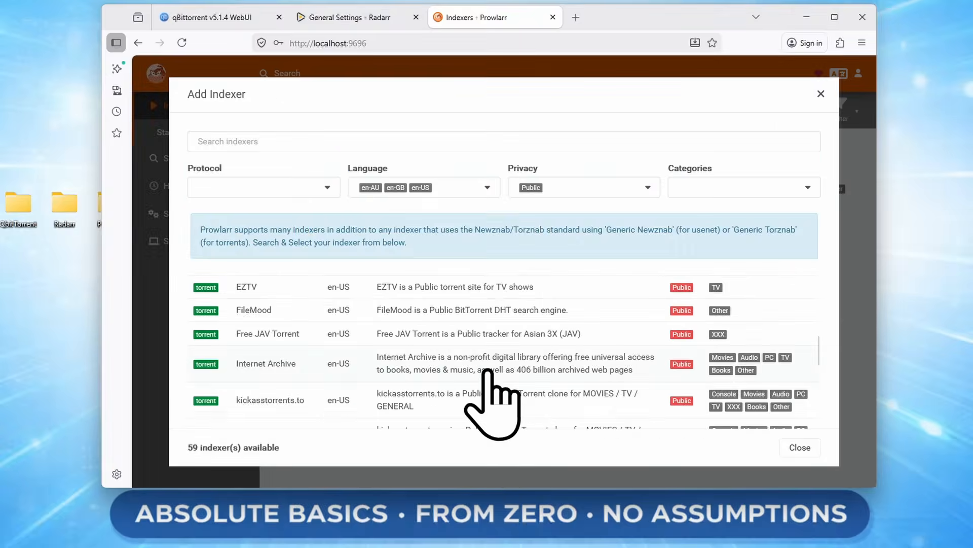
click(488, 372)
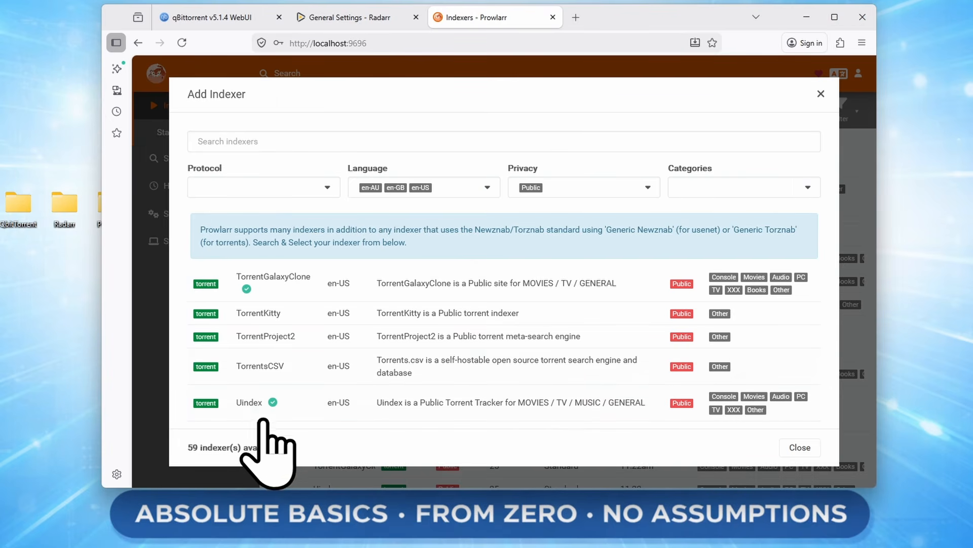
click(800, 449)
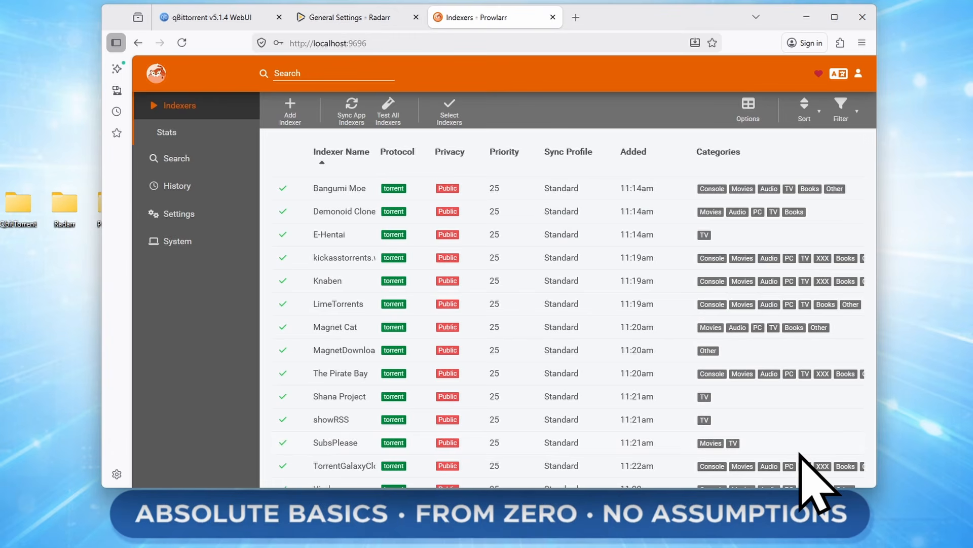
Step: Review the full list of indexers added to Prowlarr
scroll(630, 441, down, 3)
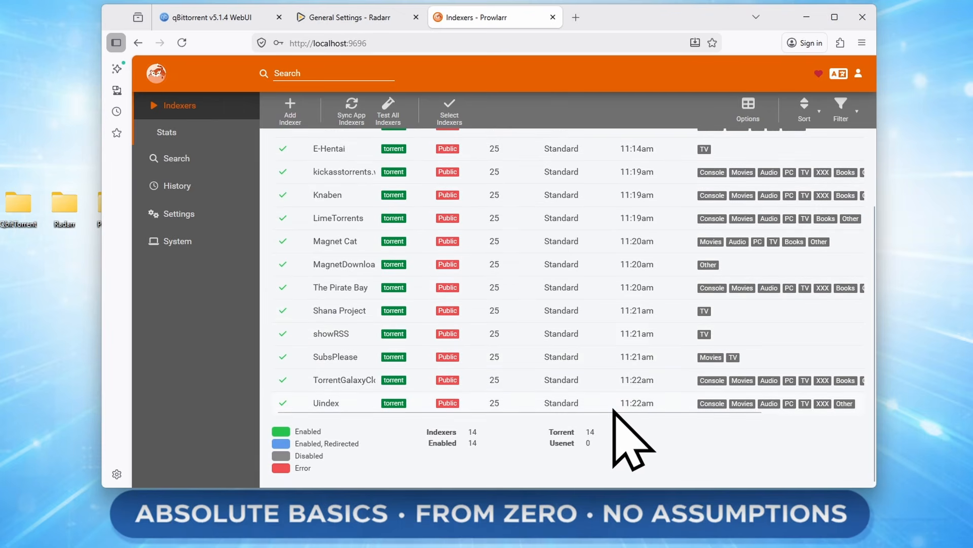
scroll(615, 436, up, 3)
scroll(446, 238, down, 3)
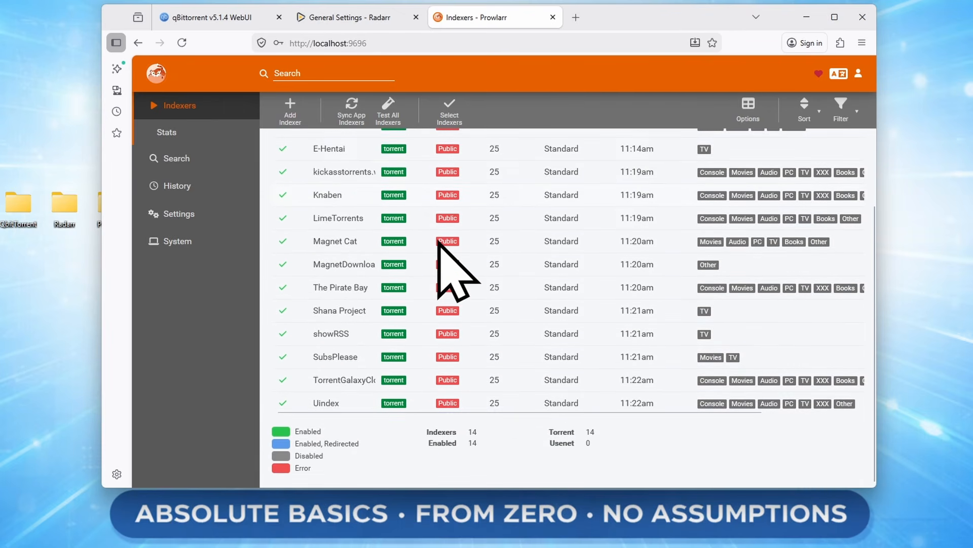
scroll(451, 304, up, 3)
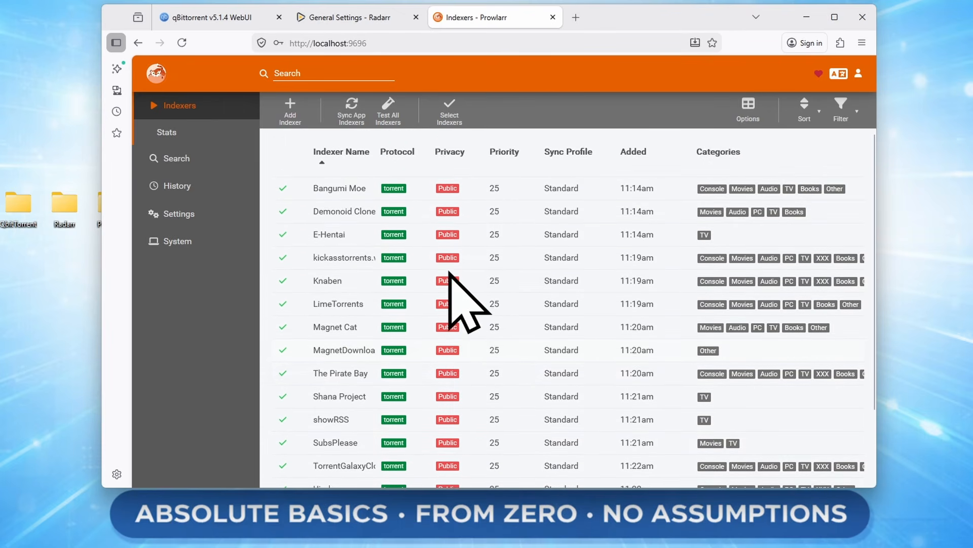
Step: Switch to Radarr, open its indexer settings, dismiss the password-saving prompt and check the indexers synced from Prowlarr, reloading the page
click(355, 20)
scroll(226, 233, up, 2)
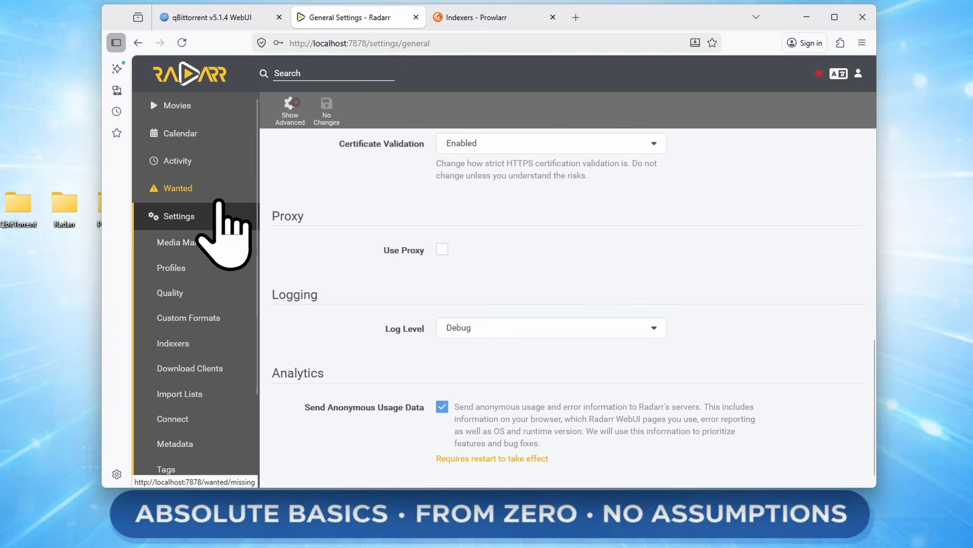
scroll(243, 319, down, 2)
click(208, 252)
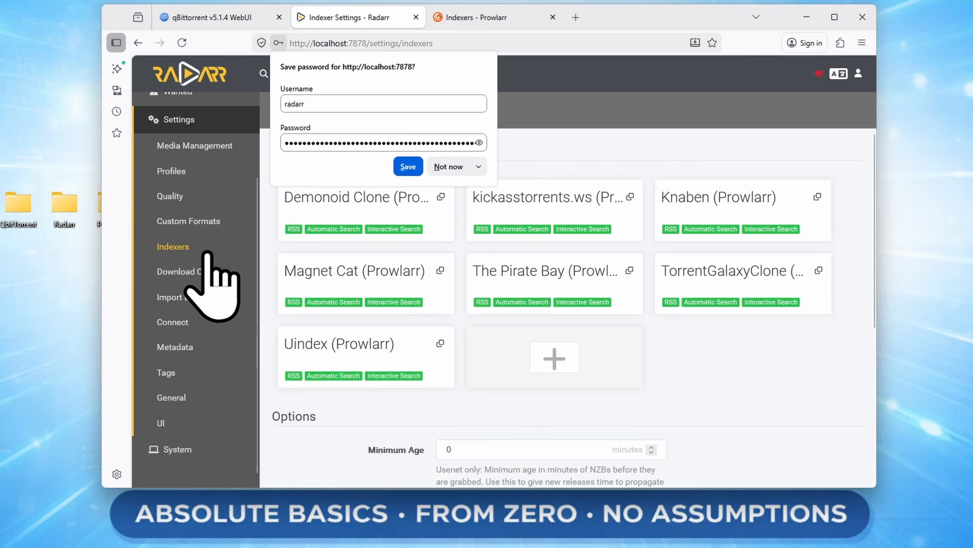
click(569, 135)
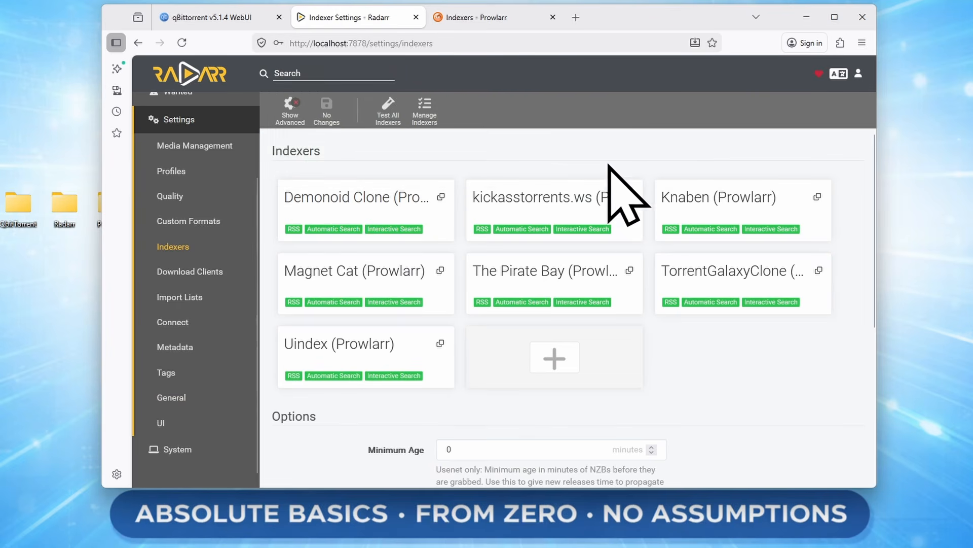
scroll(350, 264, down, 5)
scroll(360, 304, up, 5)
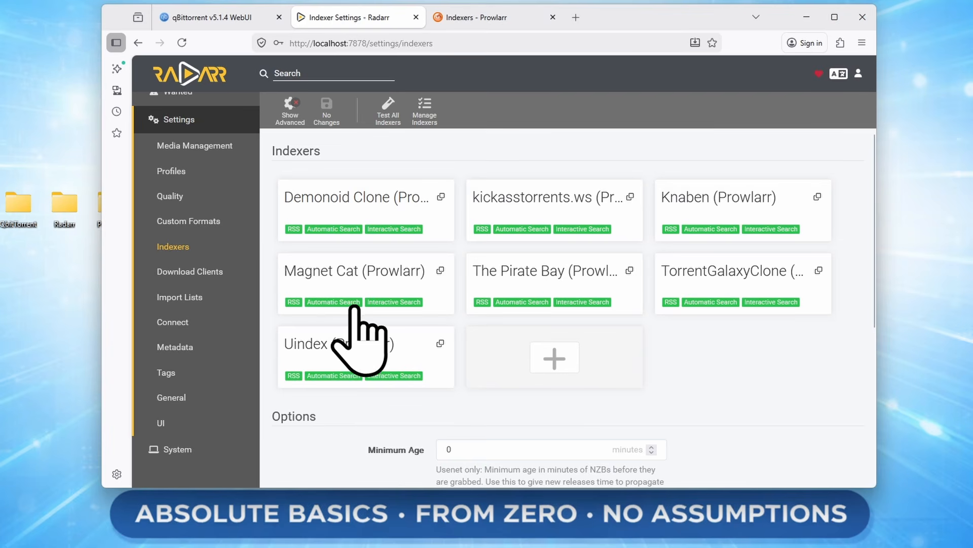
click(182, 43)
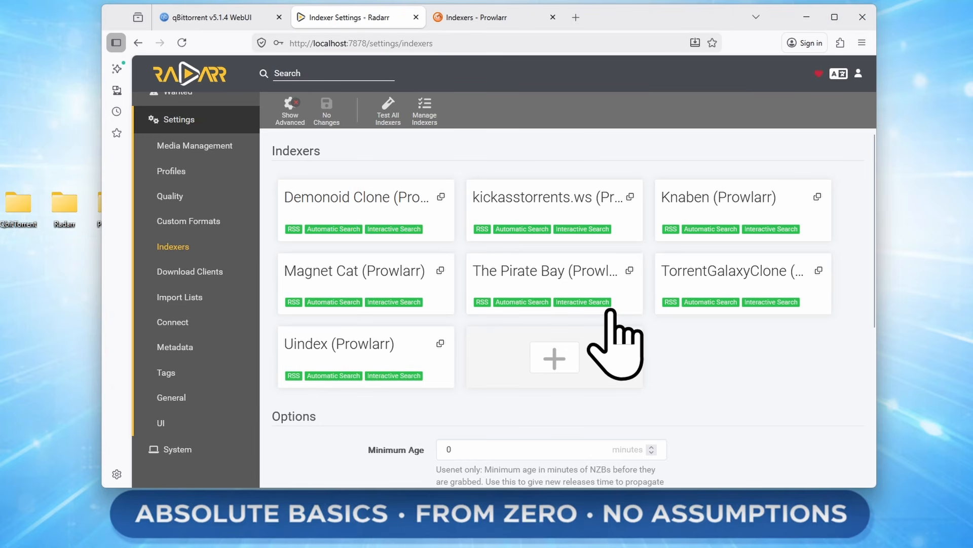
Step: Compare the categories of the indexers in Prowlarr with those synced to Radarr, returning to Radarr's indexer settings
click(504, 20)
scroll(427, 264, down, 1)
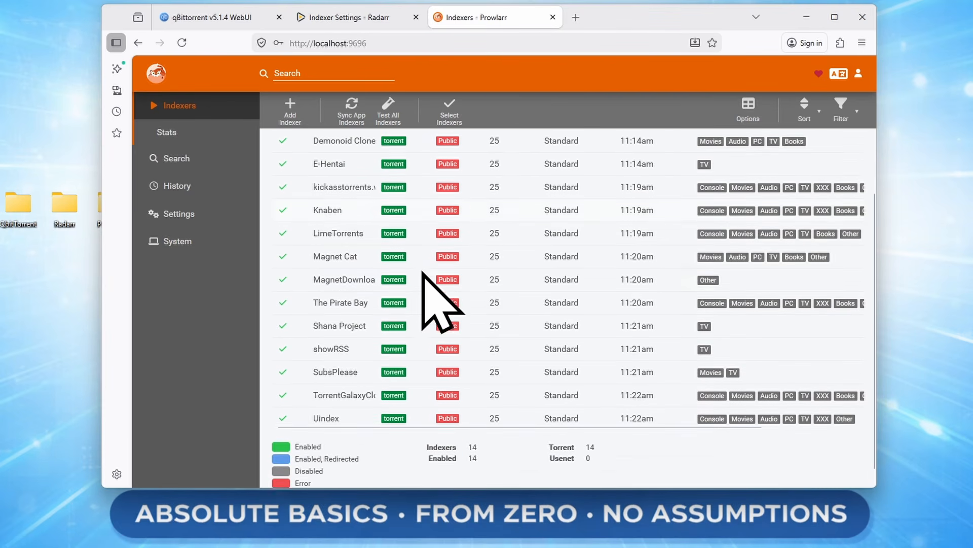
scroll(424, 274, down, 1)
scroll(441, 301, up, 2)
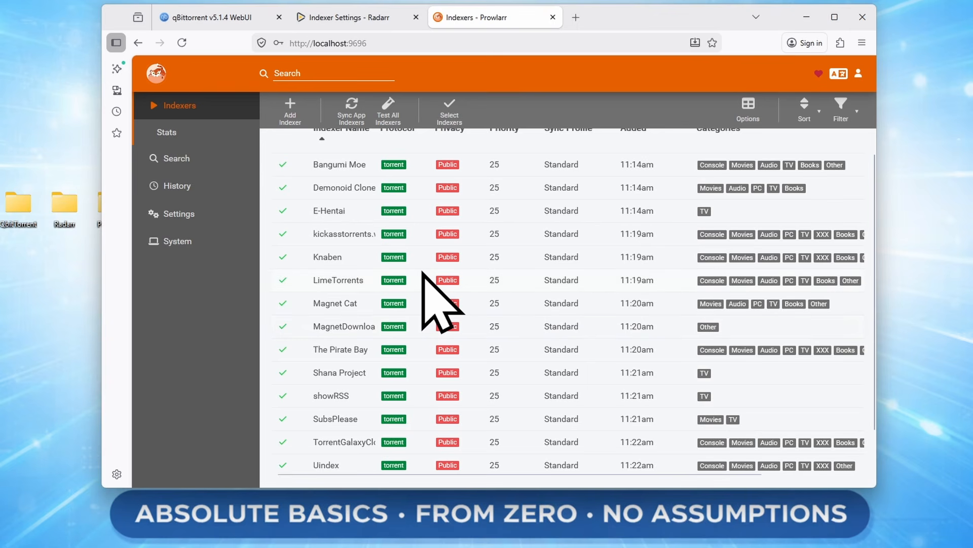
scroll(424, 276, down, 3)
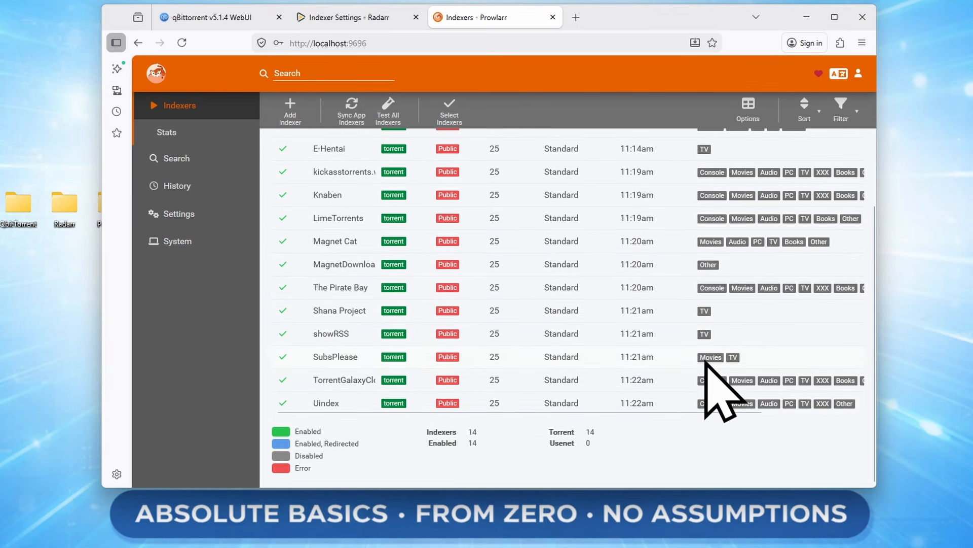
scroll(705, 361, up, 3)
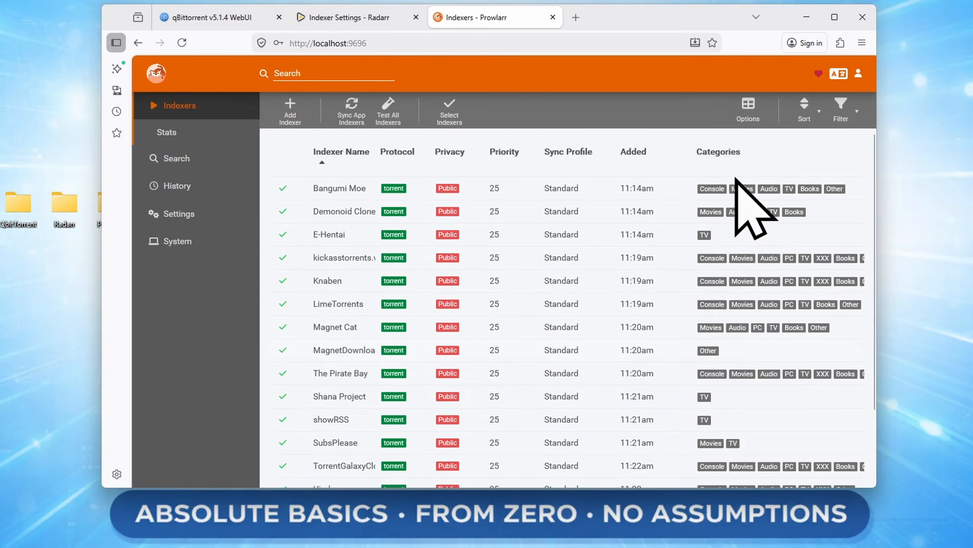
click(354, 21)
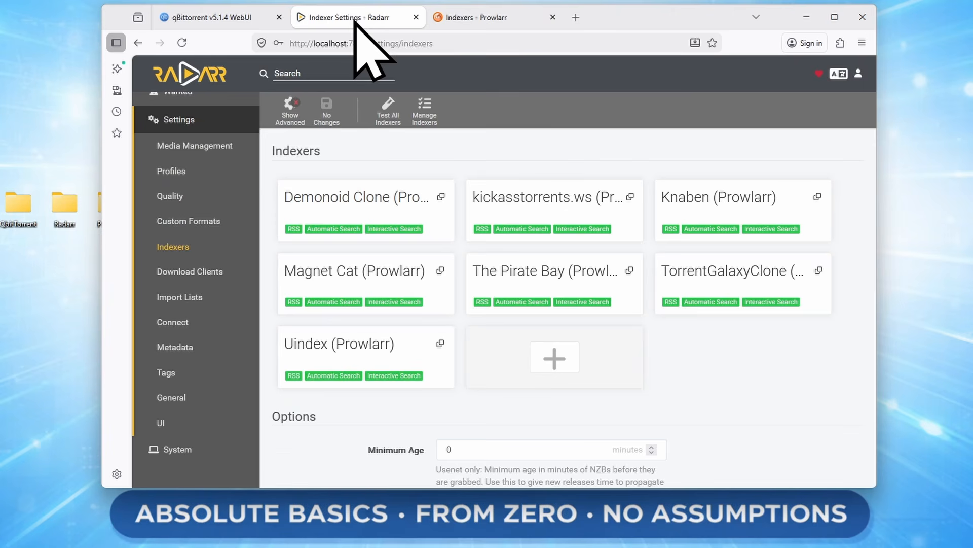